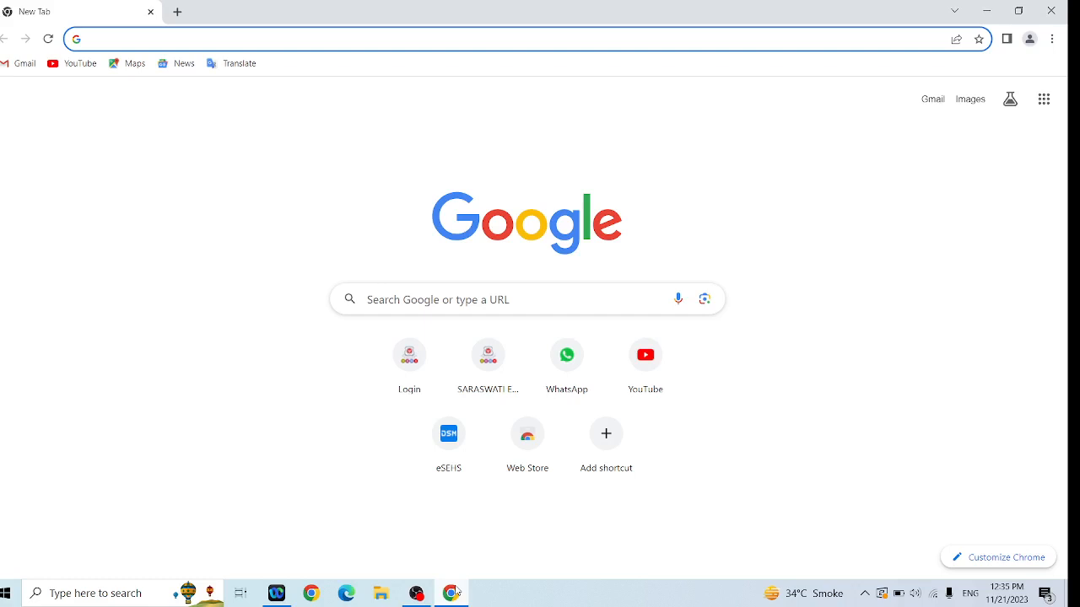
- Search Google for sculptgl and open the SculptGL WebGL sculpting app from the results
{"action": "type", "text": "s"}
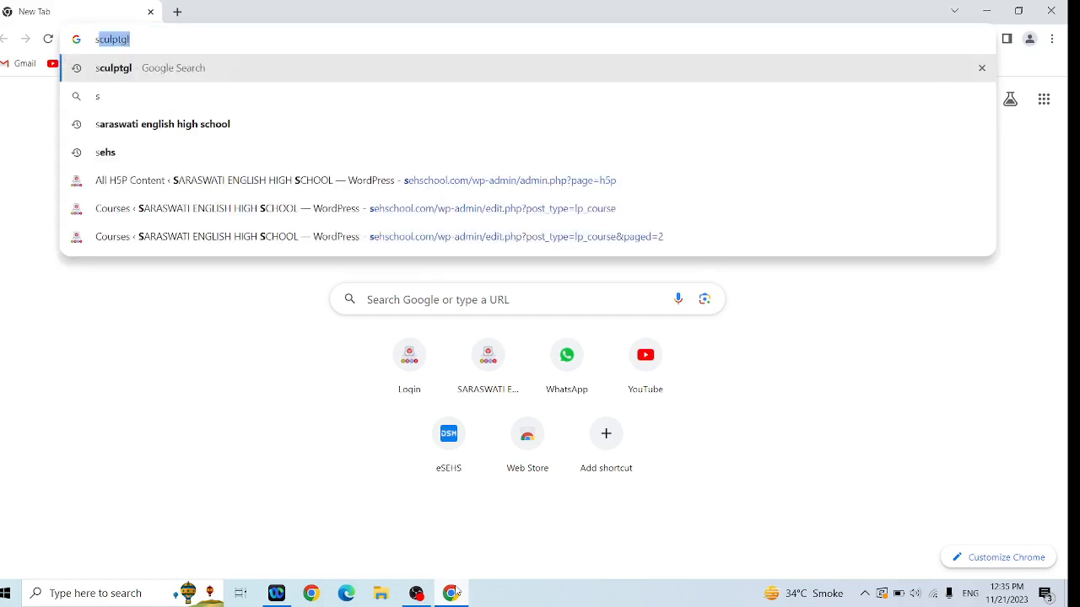
{"action": "type", "text": "cu"}
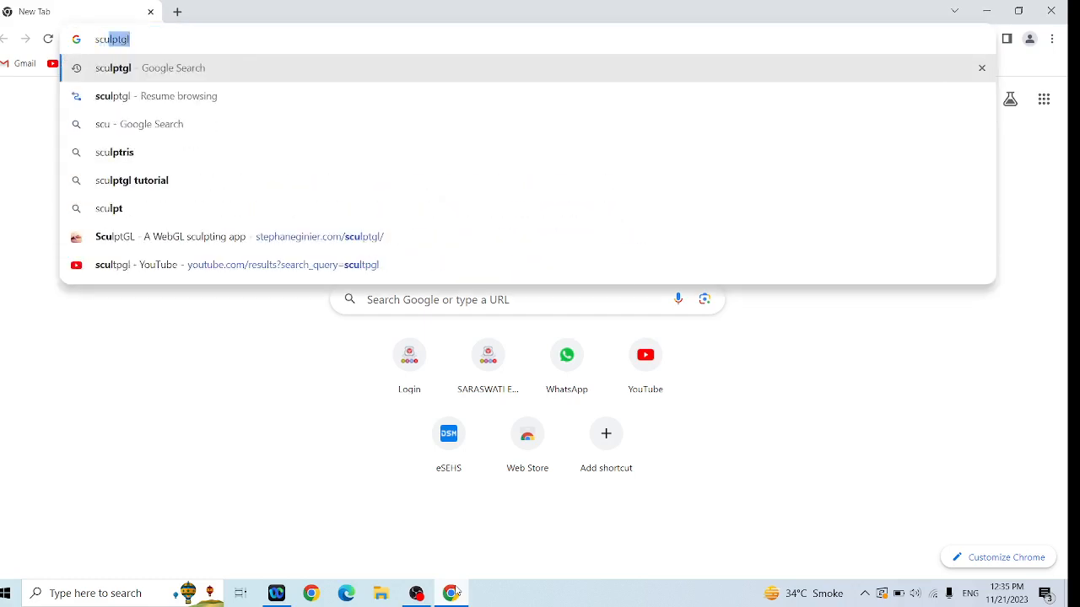
{"action": "key", "text": "Return"}
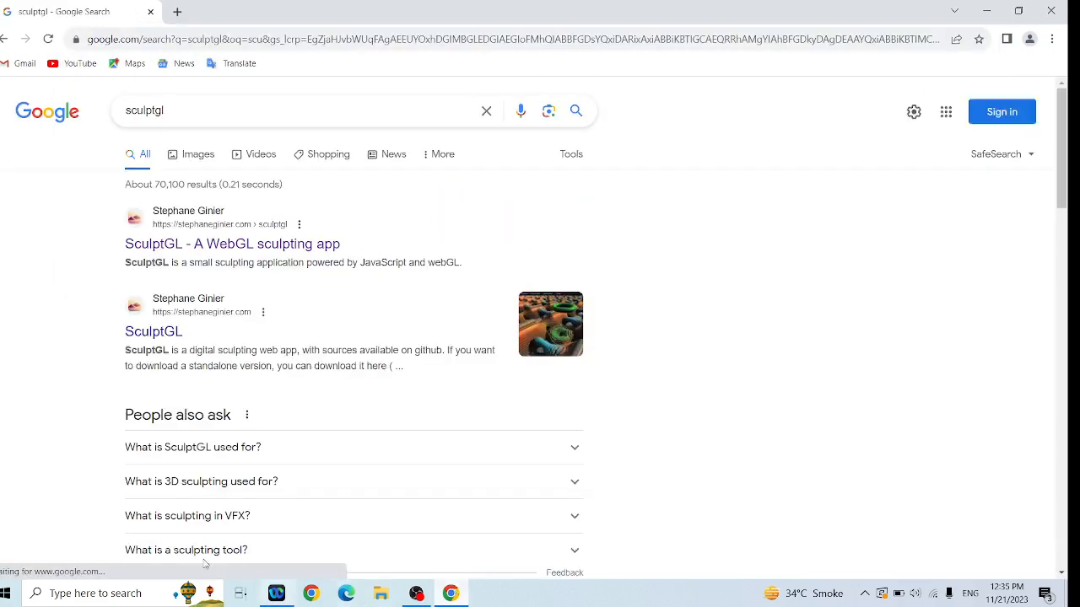
{"action": "left_click", "coordinate": [218, 247]}
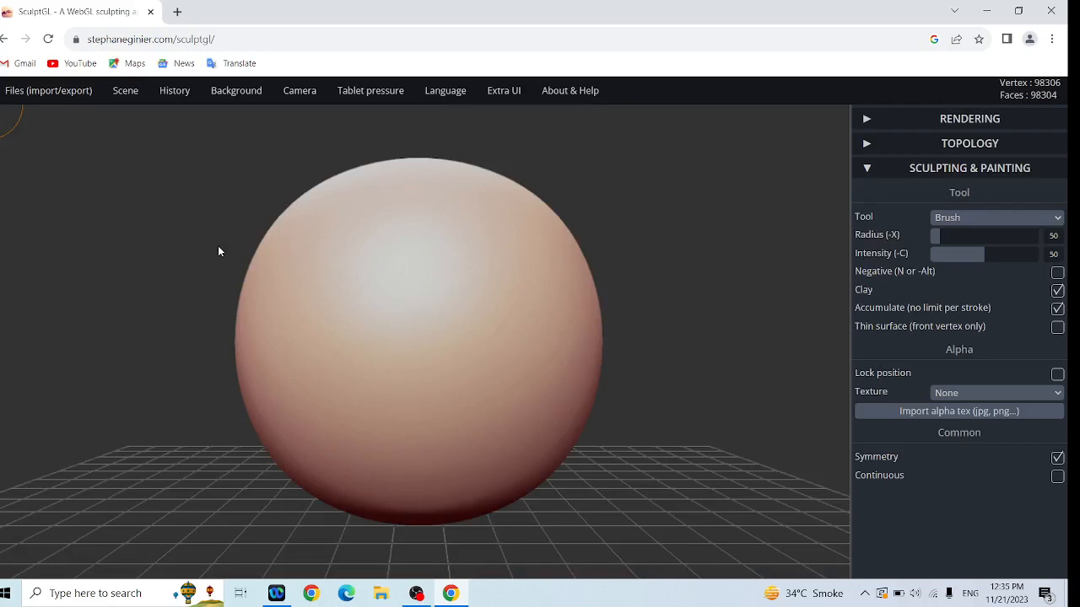
{"action": "scroll", "coordinate": [227, 282], "scroll_direction": "down", "scroll_amount": 3}
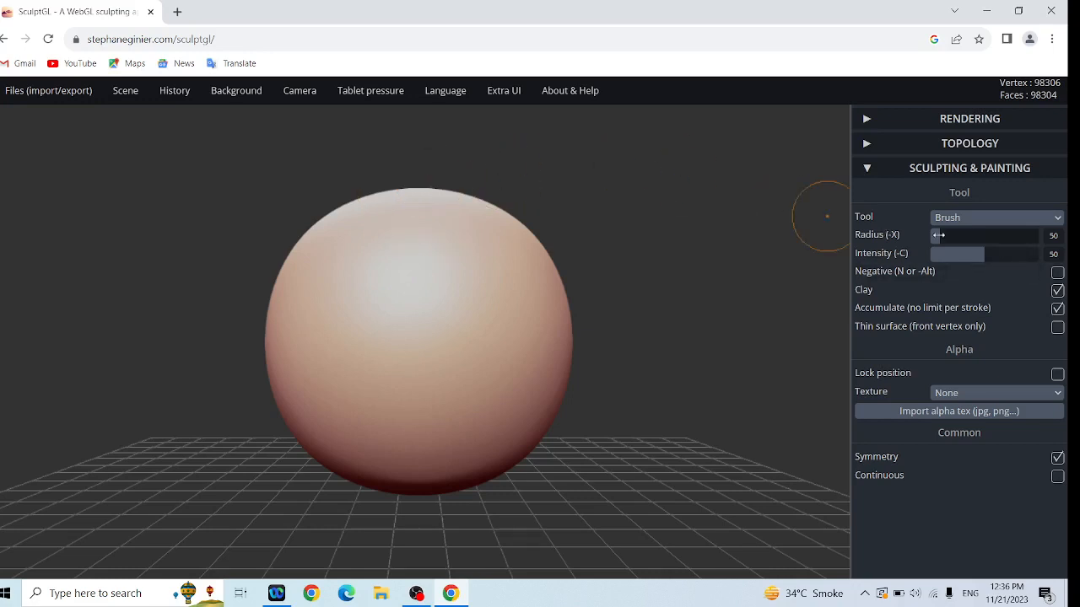
{"action": "left_click", "coordinate": [987, 220]}
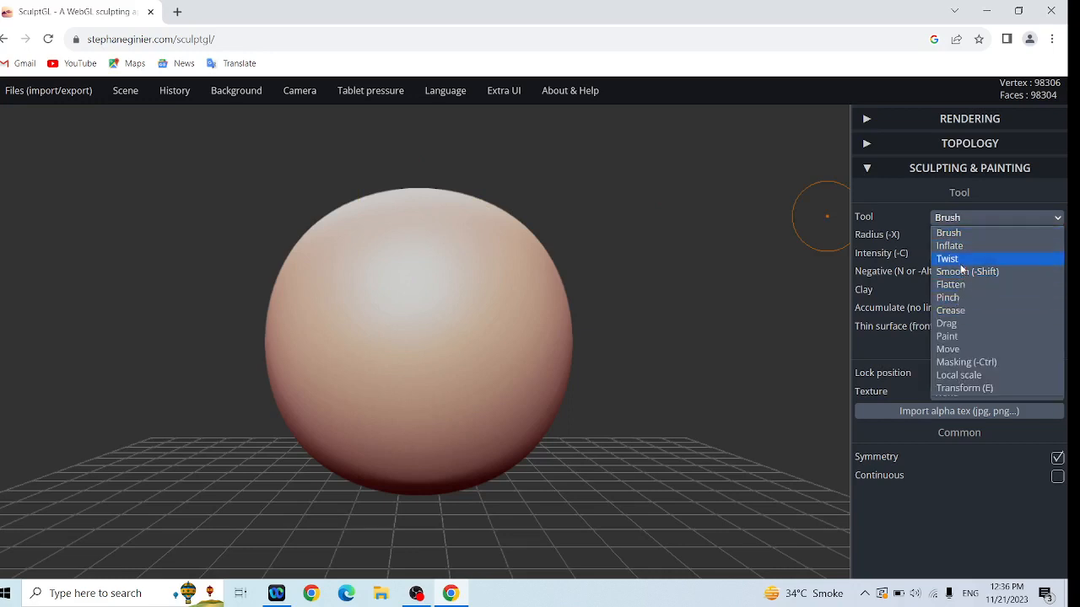
{"action": "left_click", "coordinate": [972, 222]}
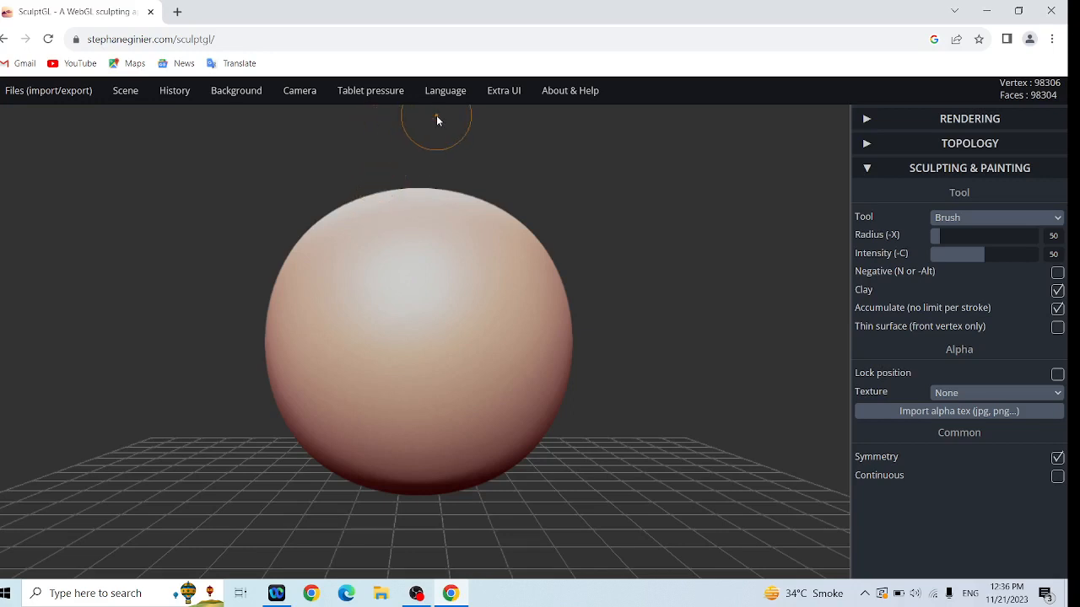
{"action": "mouse_move", "coordinate": [448, 105]}
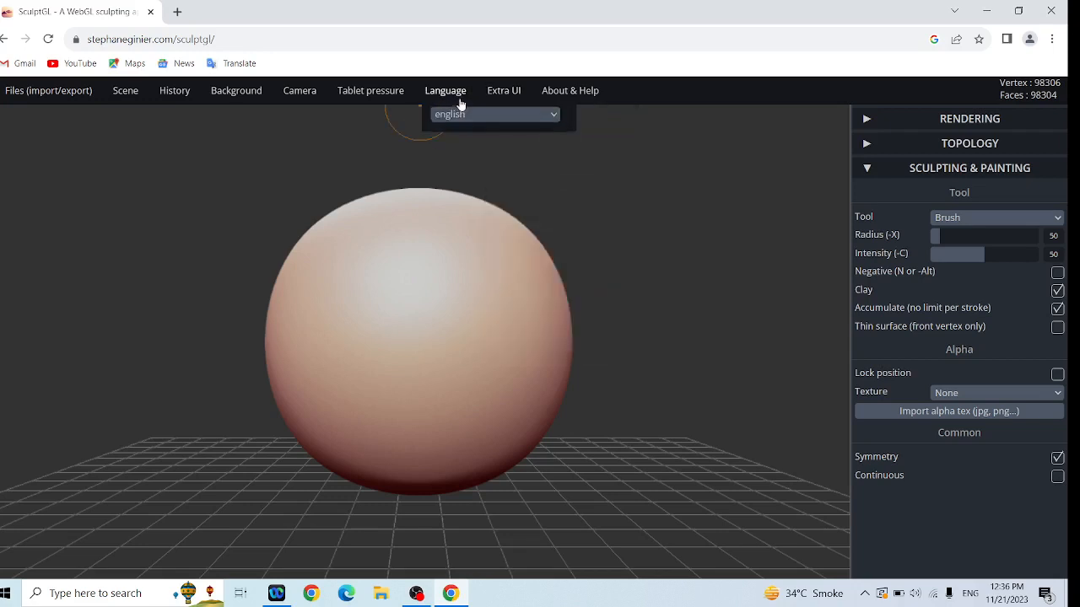
{"action": "left_click", "coordinate": [465, 120]}
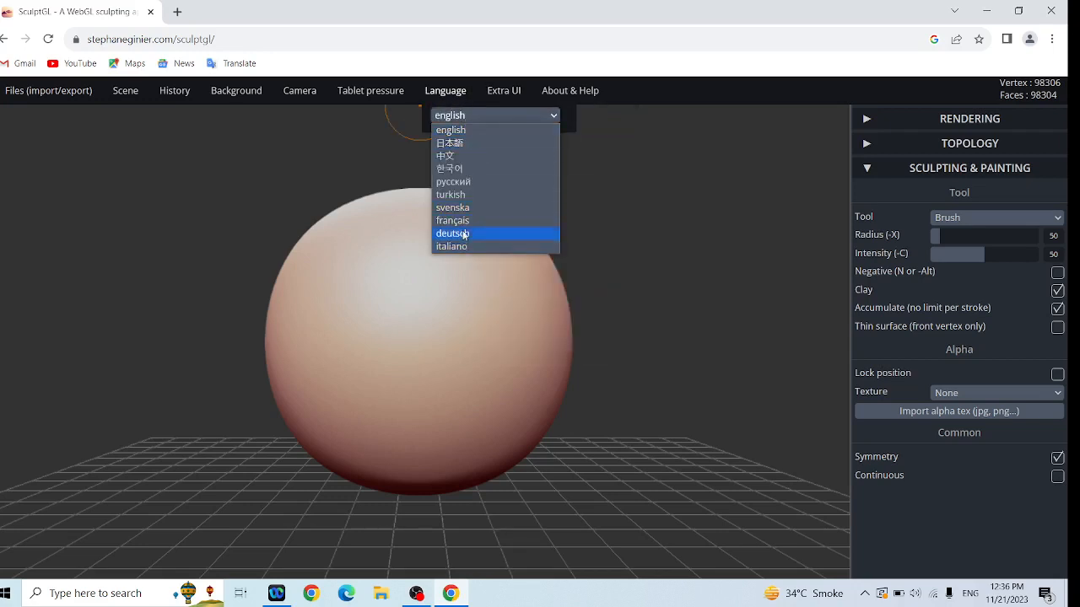
{"action": "left_click", "coordinate": [456, 129]}
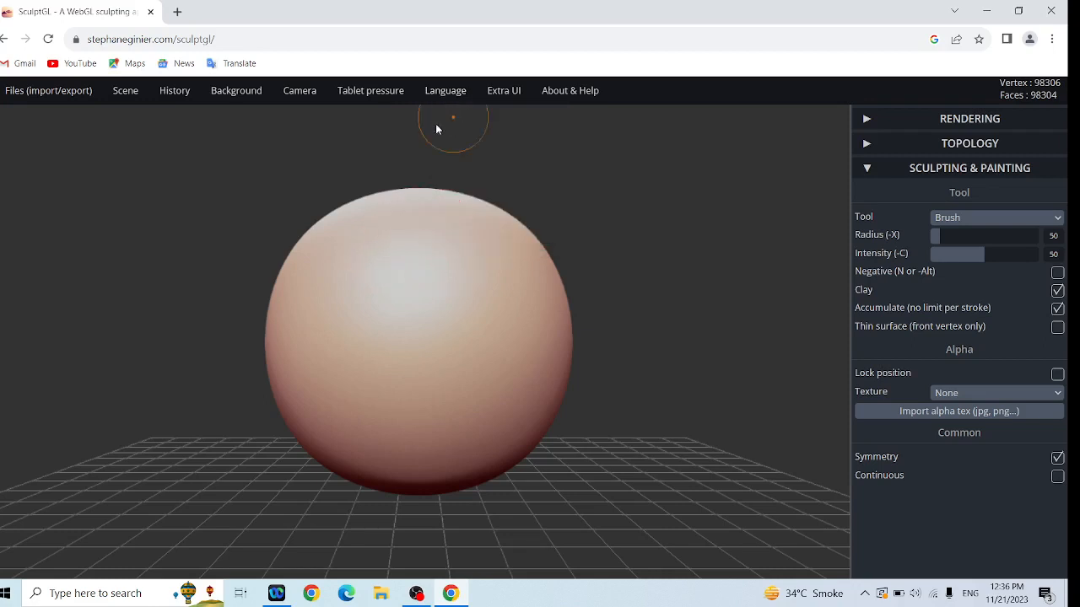
- Clear the scene to remove the default sphere
{"action": "mouse_move", "coordinate": [127, 94]}
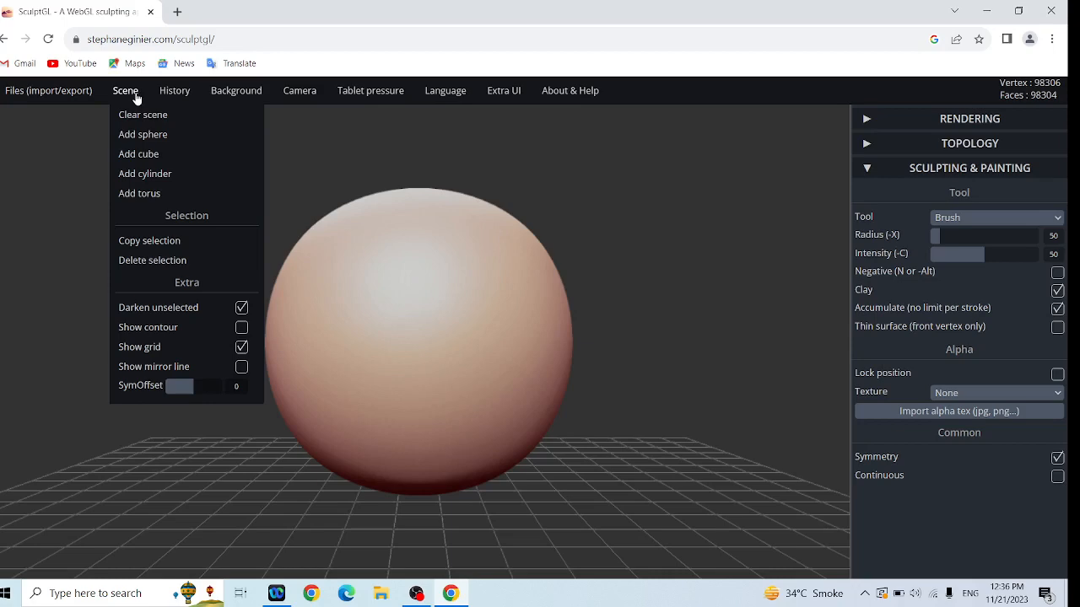
{"action": "left_click", "coordinate": [135, 115]}
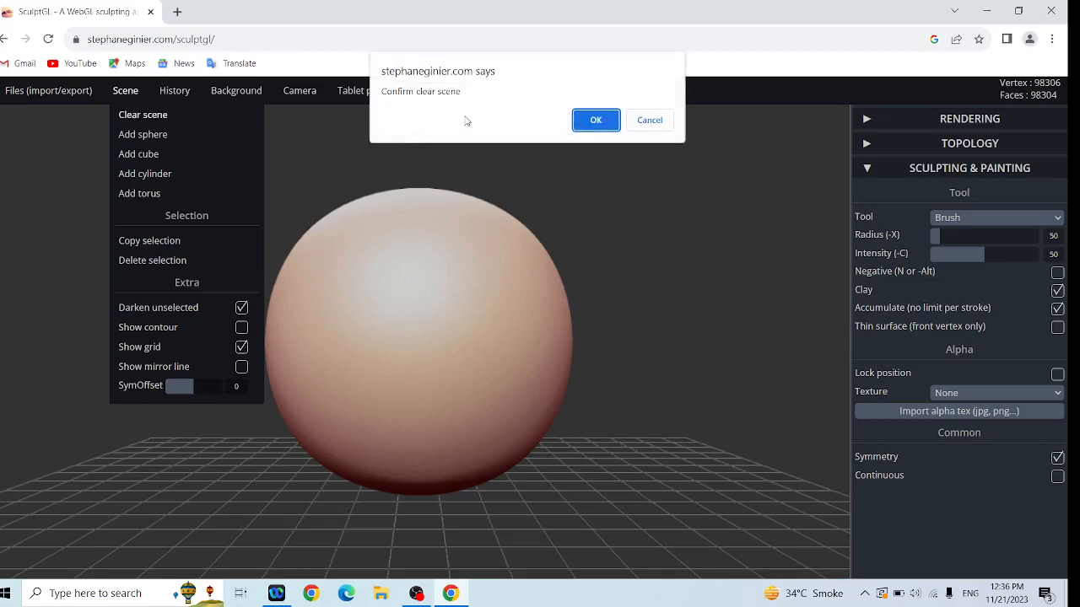
{"action": "left_click", "coordinate": [597, 120]}
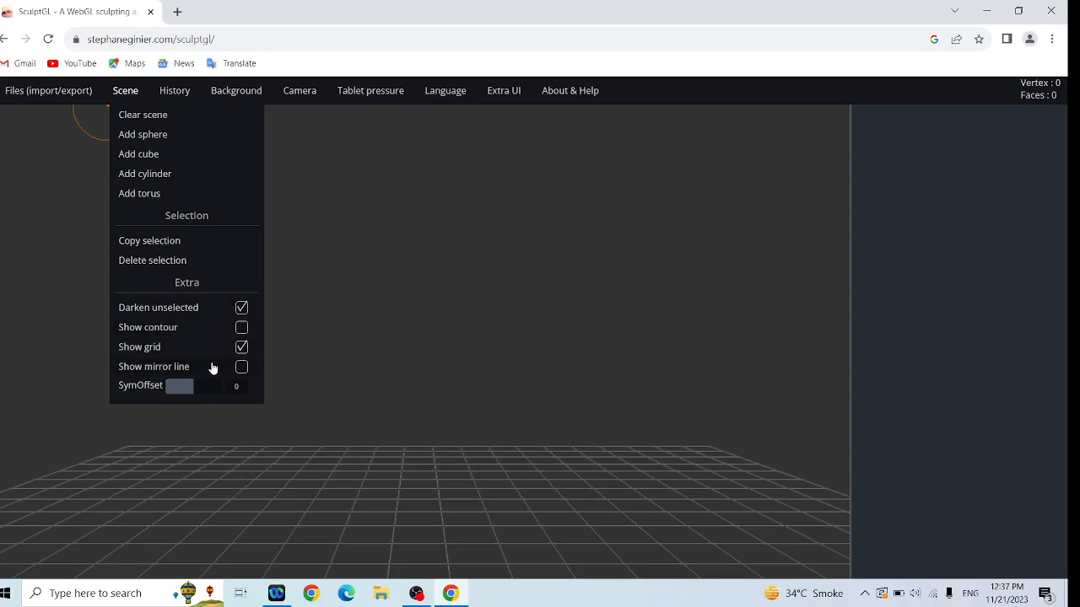
- Look through the undo history, camera, interface color, tablet pressure and background image import options
{"action": "mouse_move", "coordinate": [175, 90]}
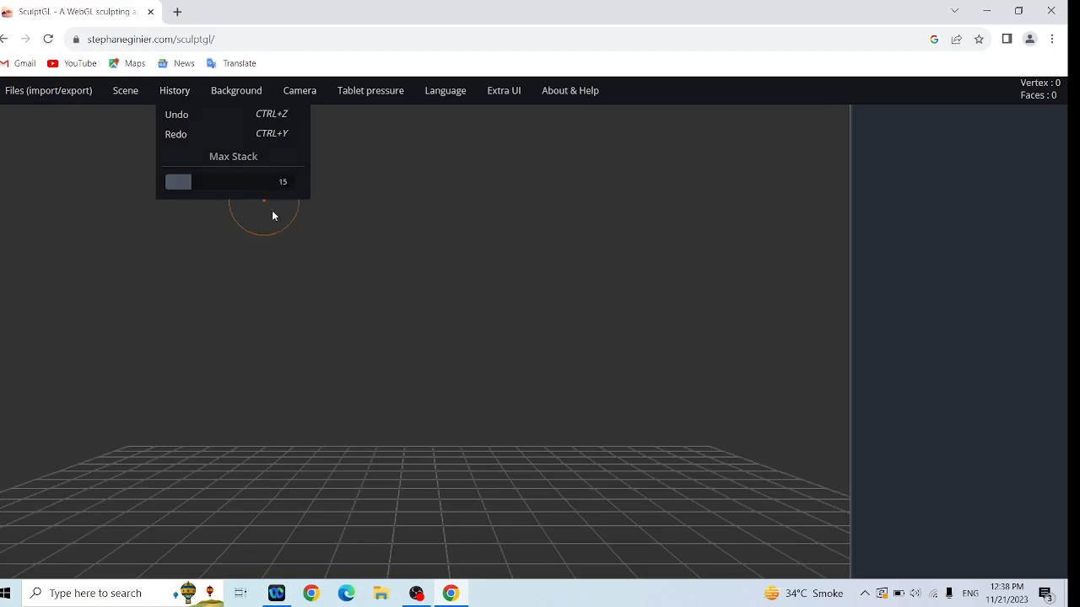
{"action": "mouse_move", "coordinate": [222, 100]}
{"action": "left_click", "coordinate": [243, 184]}
{"action": "left_click_drag", "start_coordinate": [243, 183], "coordinate": [208, 184]}
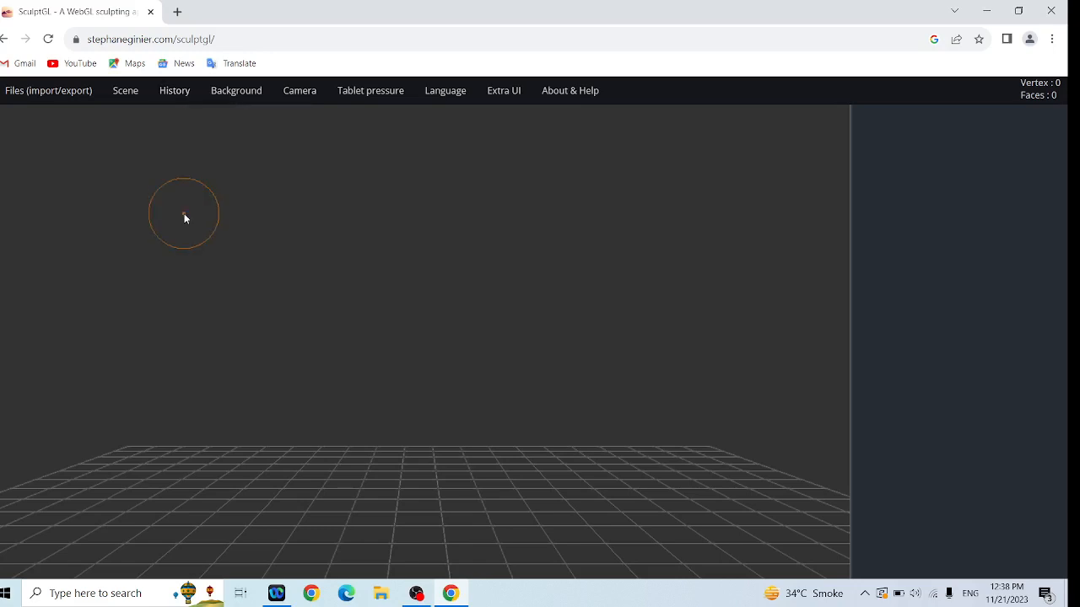
{"action": "mouse_move", "coordinate": [315, 89]}
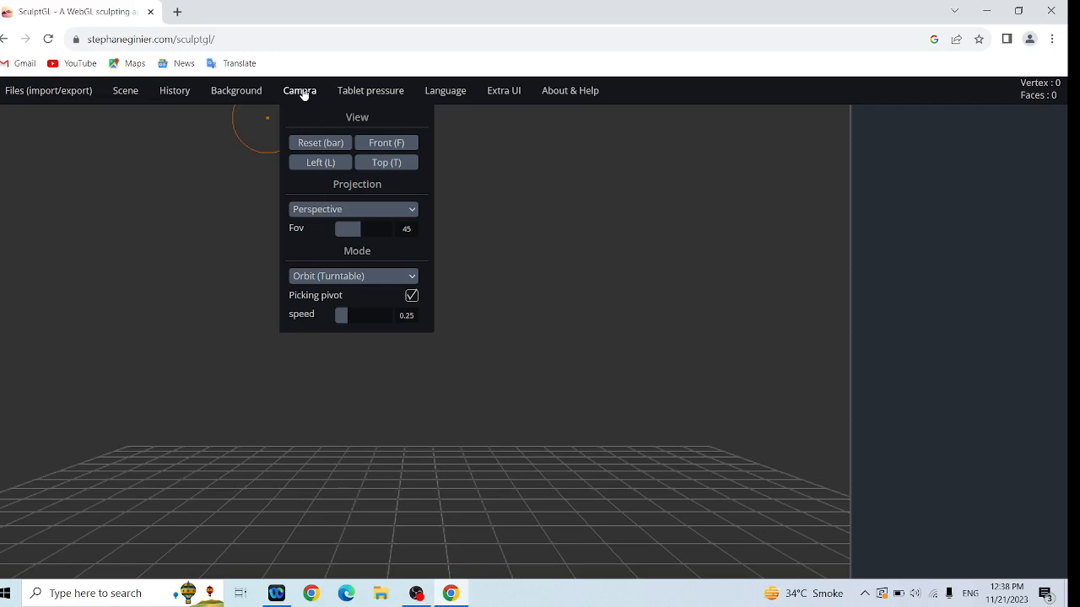
{"action": "mouse_move", "coordinate": [506, 108]}
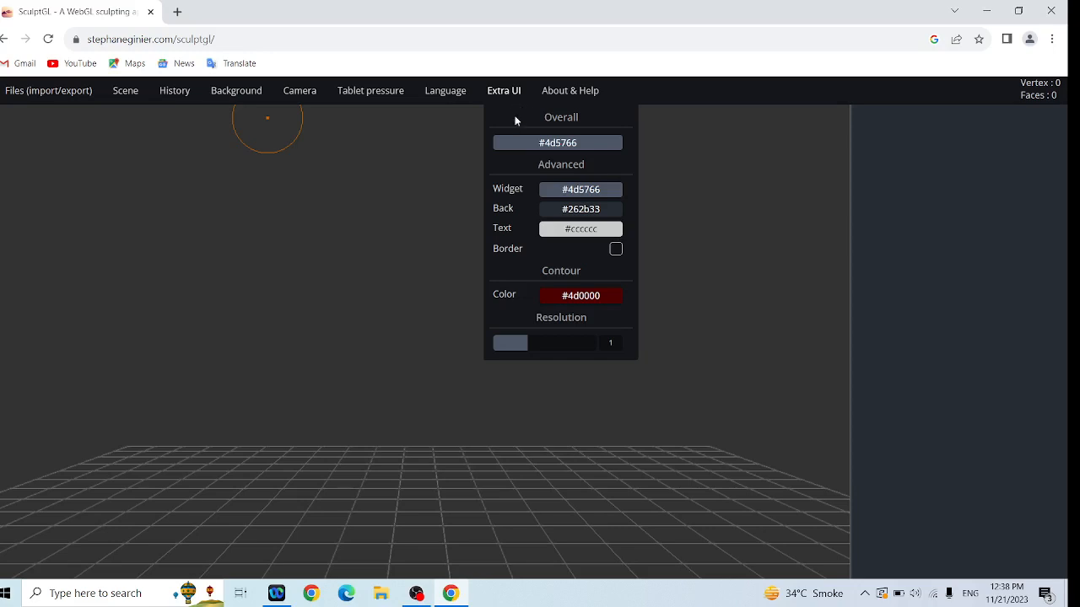
{"action": "left_click", "coordinate": [520, 144]}
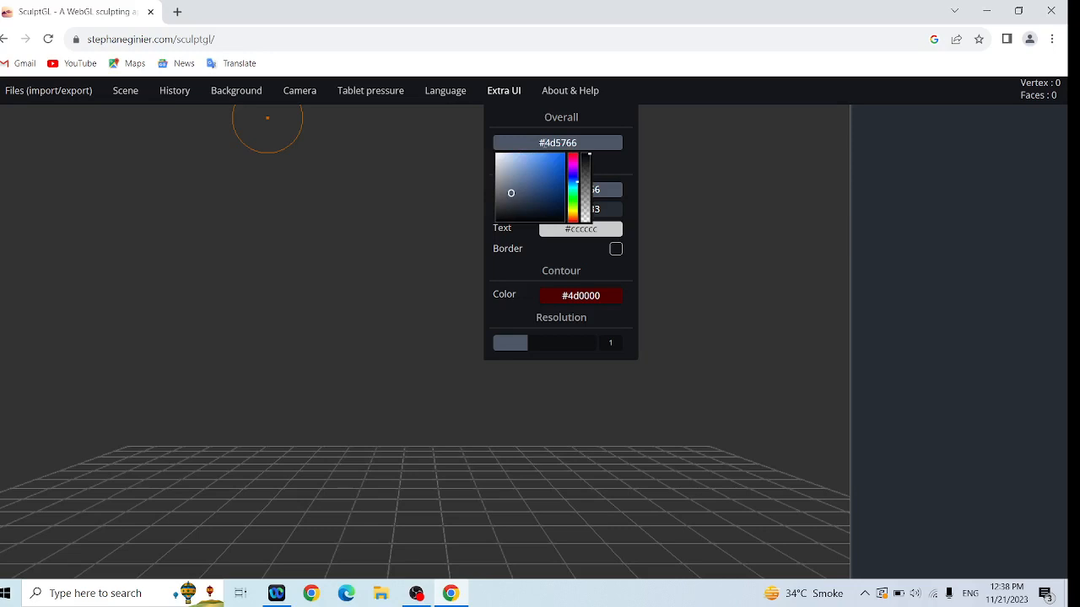
{"action": "mouse_move", "coordinate": [384, 91]}
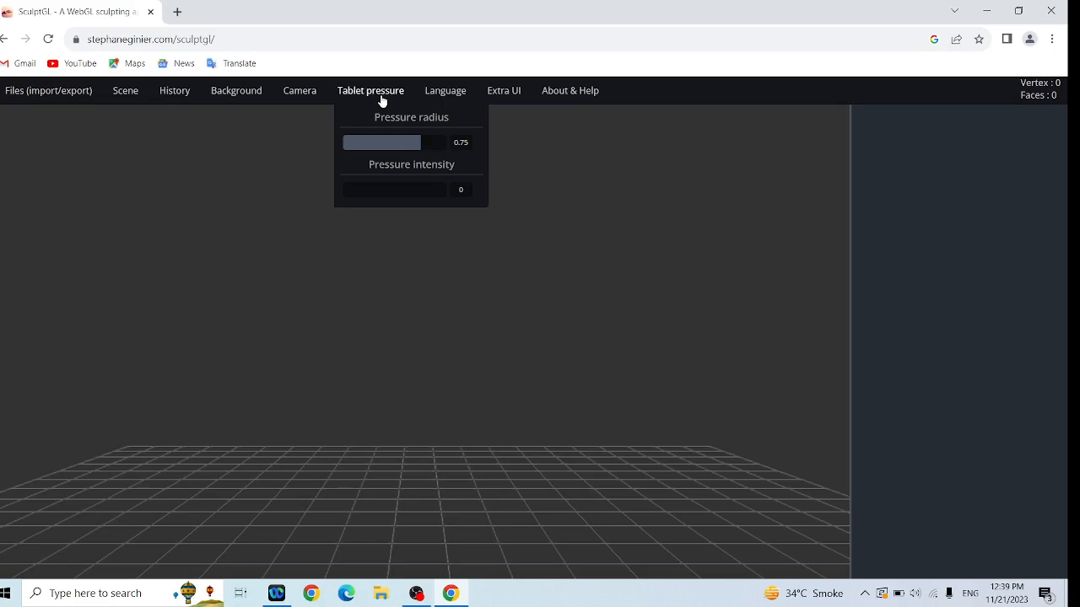
{"action": "mouse_move", "coordinate": [251, 95]}
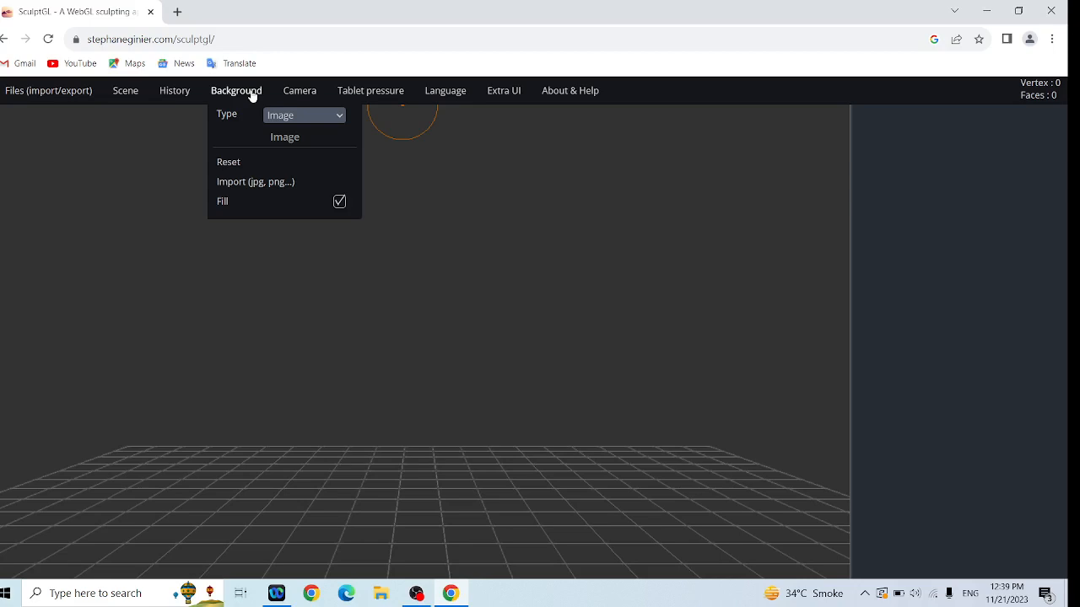
{"action": "left_click", "coordinate": [256, 187]}
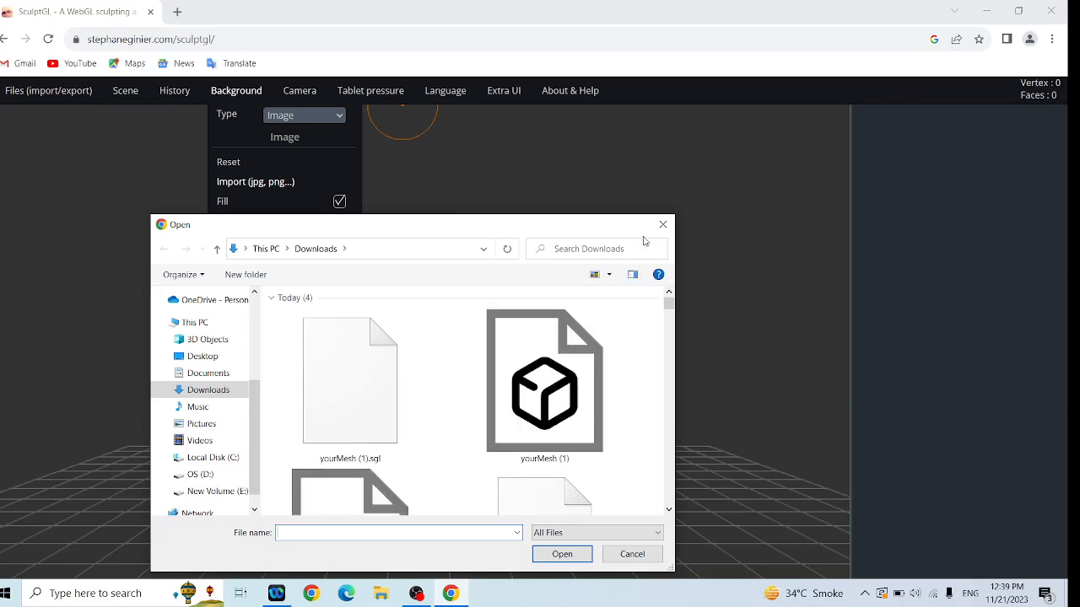
{"action": "left_click", "coordinate": [662, 225]}
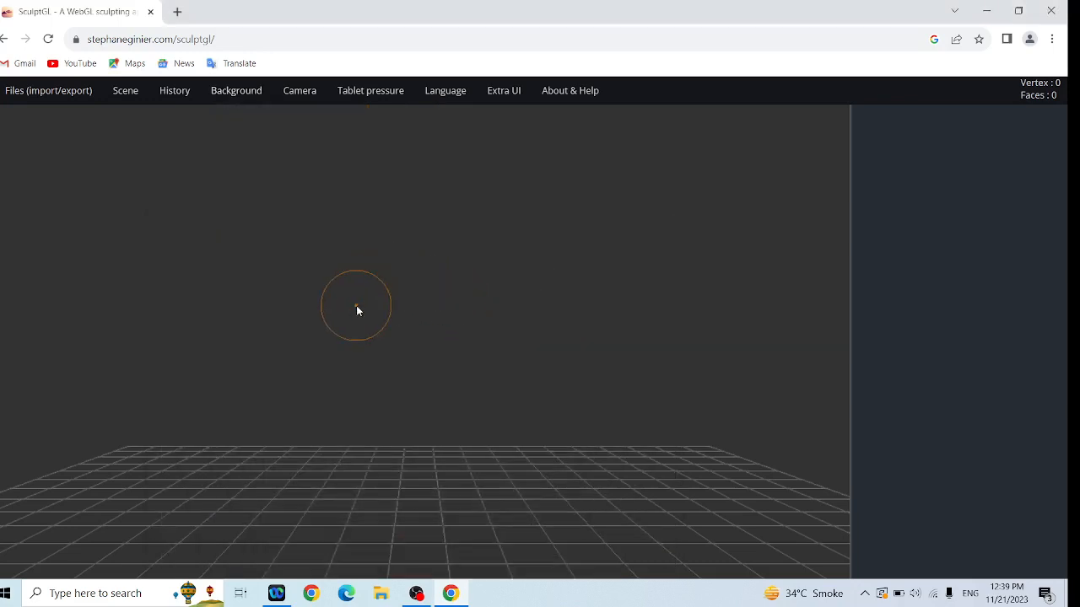
- Add a new sphere to the empty scene
{"action": "mouse_move", "coordinate": [126, 95]}
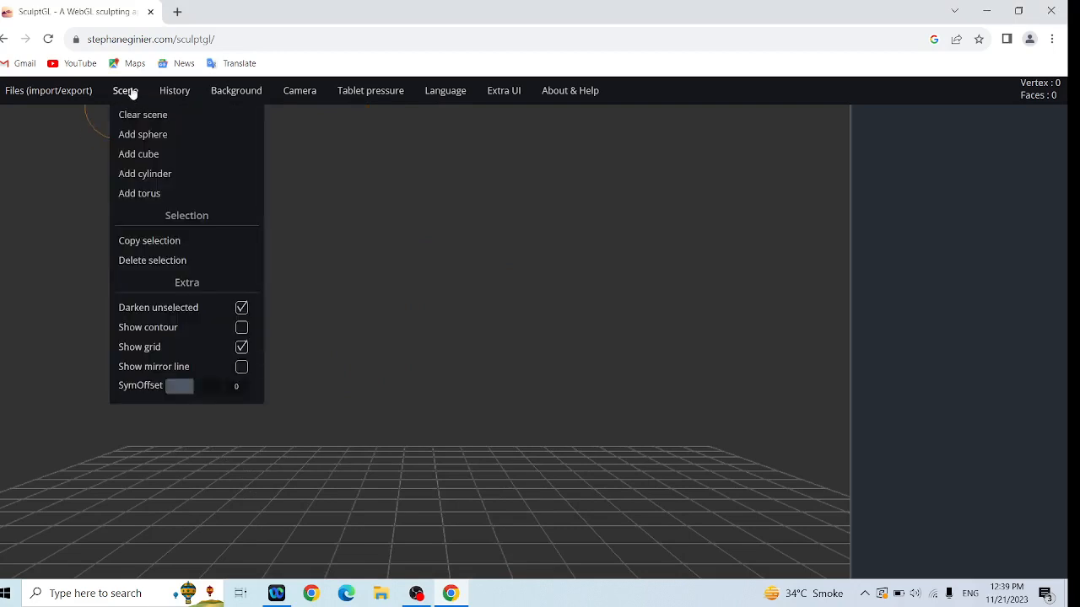
{"action": "left_click", "coordinate": [154, 138]}
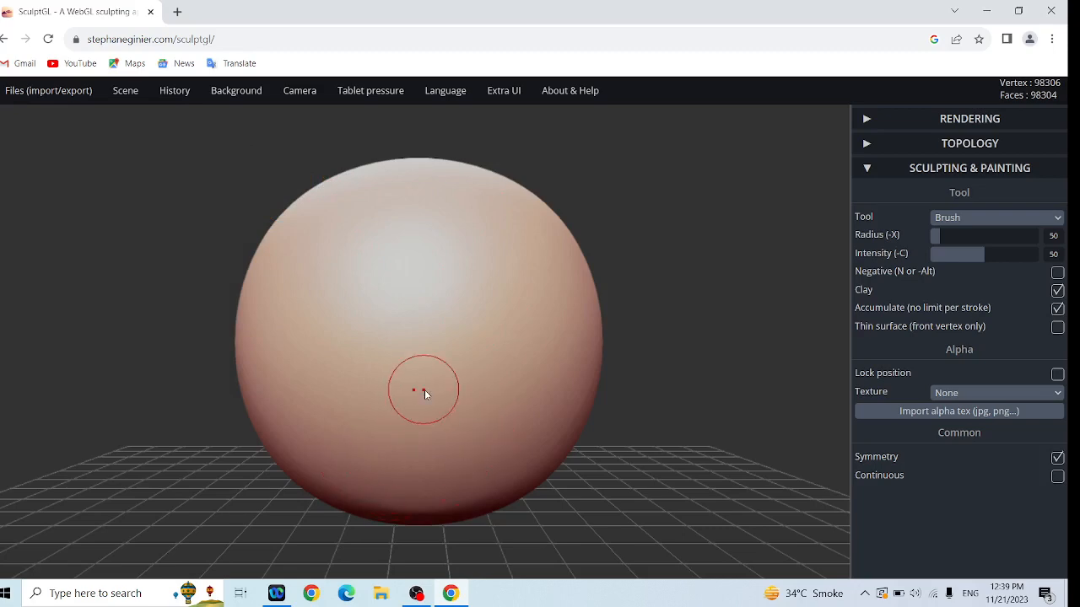
- Examine the sphere above the grid from different distances and angles by zooming, panning and orbiting the camera
{"action": "scroll", "coordinate": [420, 392], "scroll_direction": "down", "scroll_amount": 5}
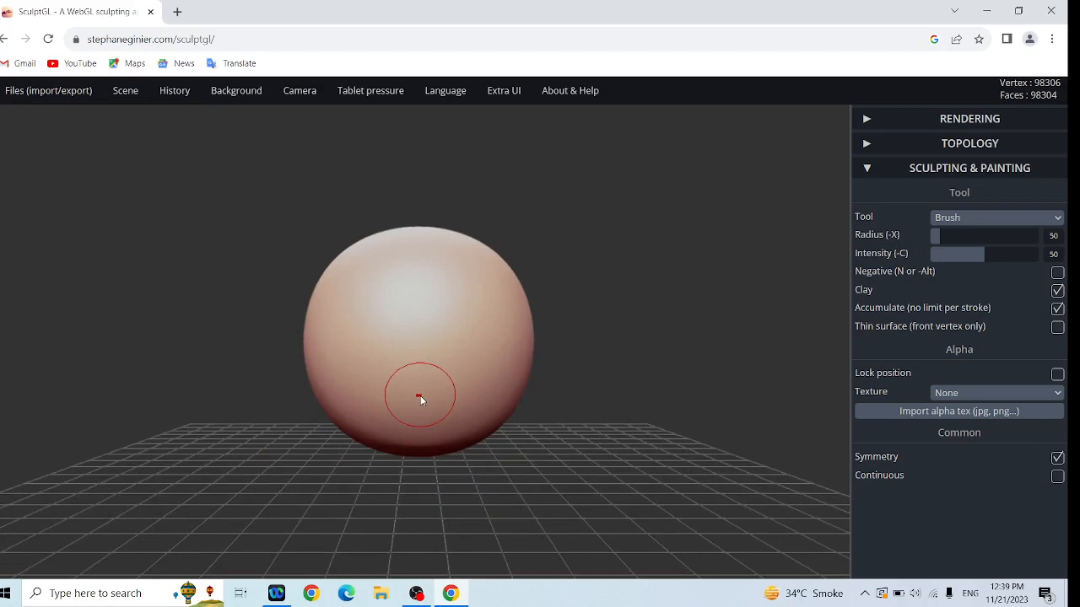
{"action": "scroll", "coordinate": [421, 400], "scroll_direction": "up", "scroll_amount": 3}
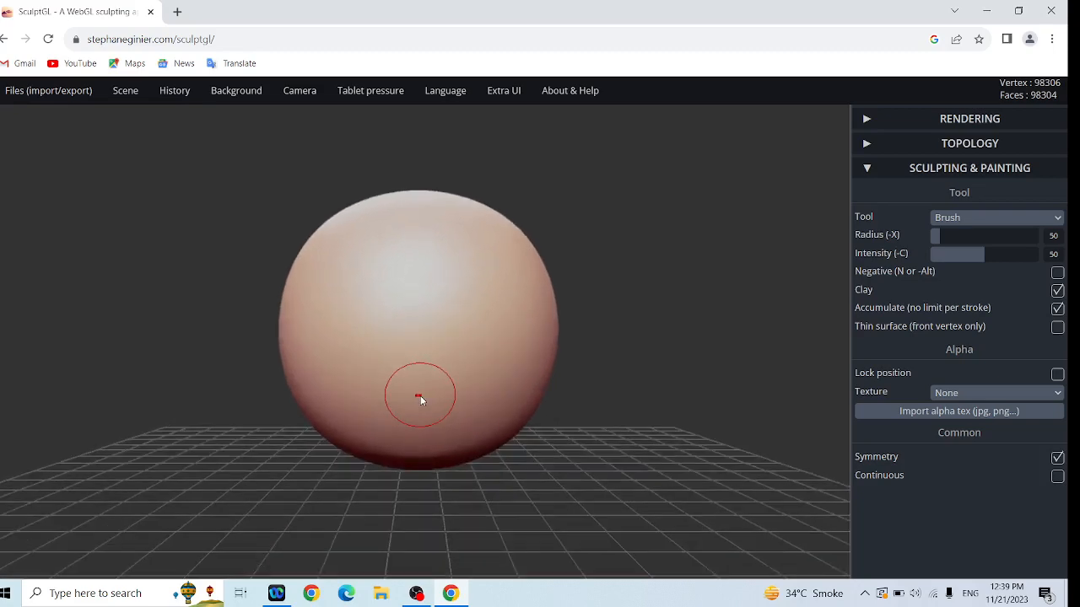
{"action": "scroll", "coordinate": [421, 400], "scroll_direction": "down", "scroll_amount": 3}
{"action": "scroll", "coordinate": [421, 400], "scroll_direction": "up", "scroll_amount": 3}
{"action": "scroll", "coordinate": [421, 400], "scroll_direction": "down", "scroll_amount": 2}
{"action": "scroll", "coordinate": [422, 402], "scroll_direction": "up", "scroll_amount": 2}
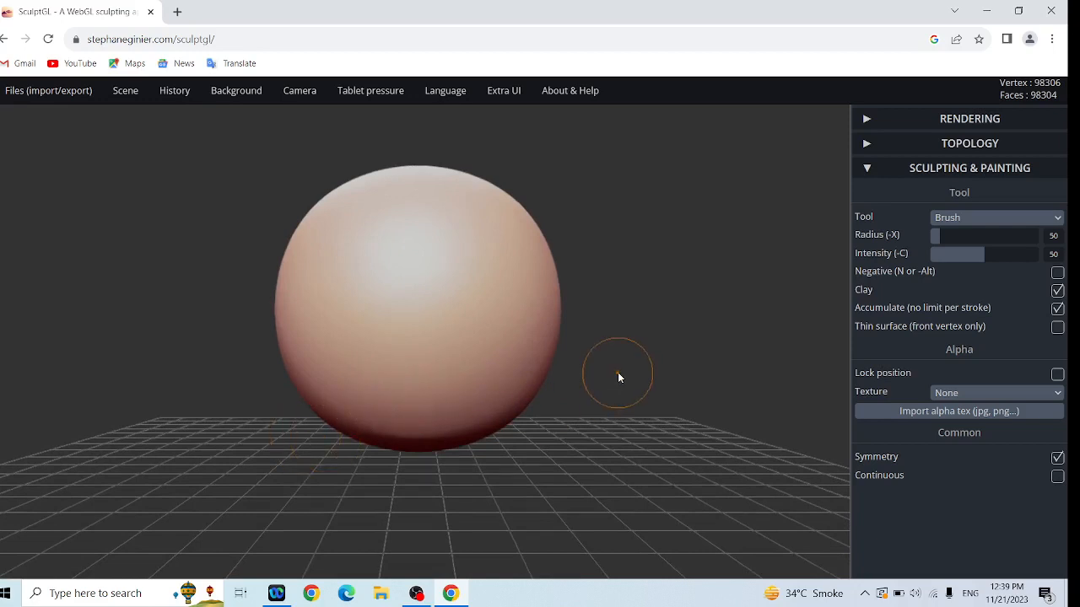
{"action": "middle_click_drag", "start_coordinate": [513, 393], "coordinate": [338, 308]}
{"action": "middle_click_drag", "start_coordinate": [653, 282], "coordinate": [757, 325]}
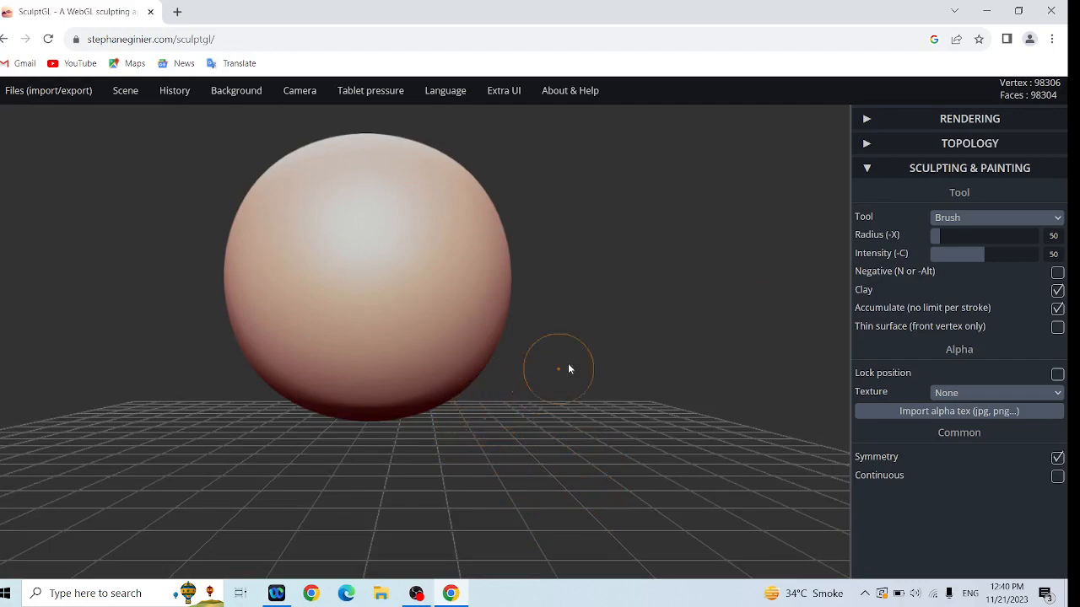
{"action": "left_click_drag", "start_coordinate": [569, 369], "coordinate": [319, 327]}
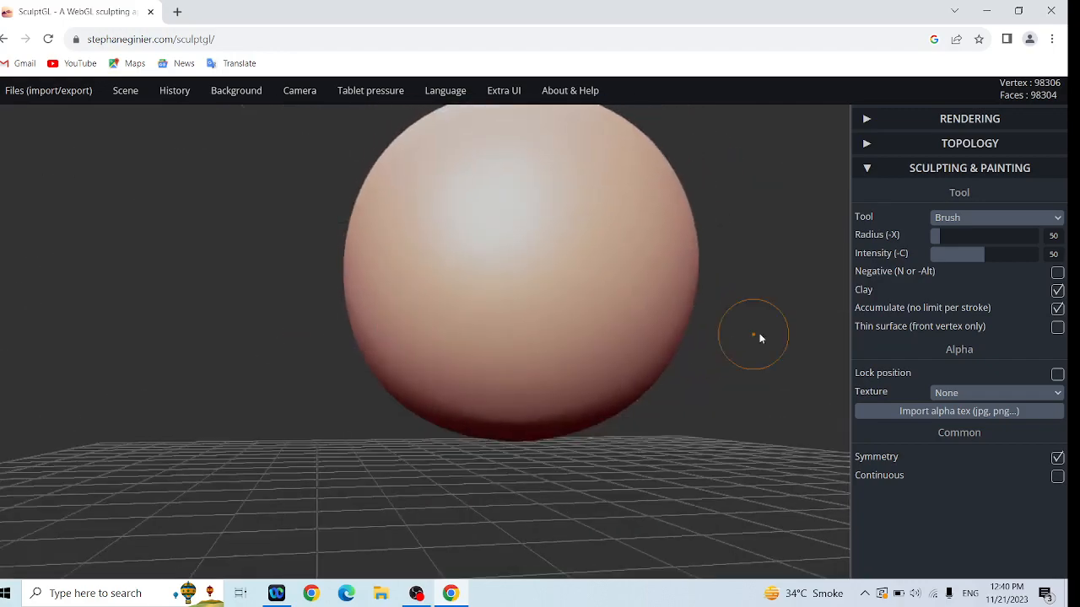
{"action": "left_click_drag", "start_coordinate": [759, 337], "coordinate": [637, 380]}
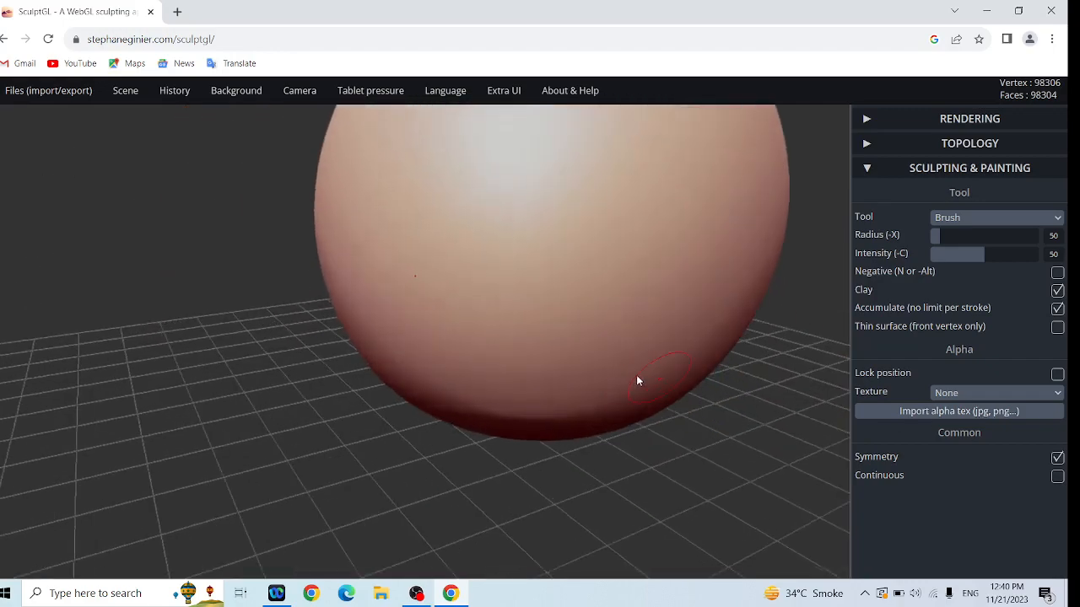
{"action": "scroll", "coordinate": [628, 390], "scroll_direction": "down", "scroll_amount": 5}
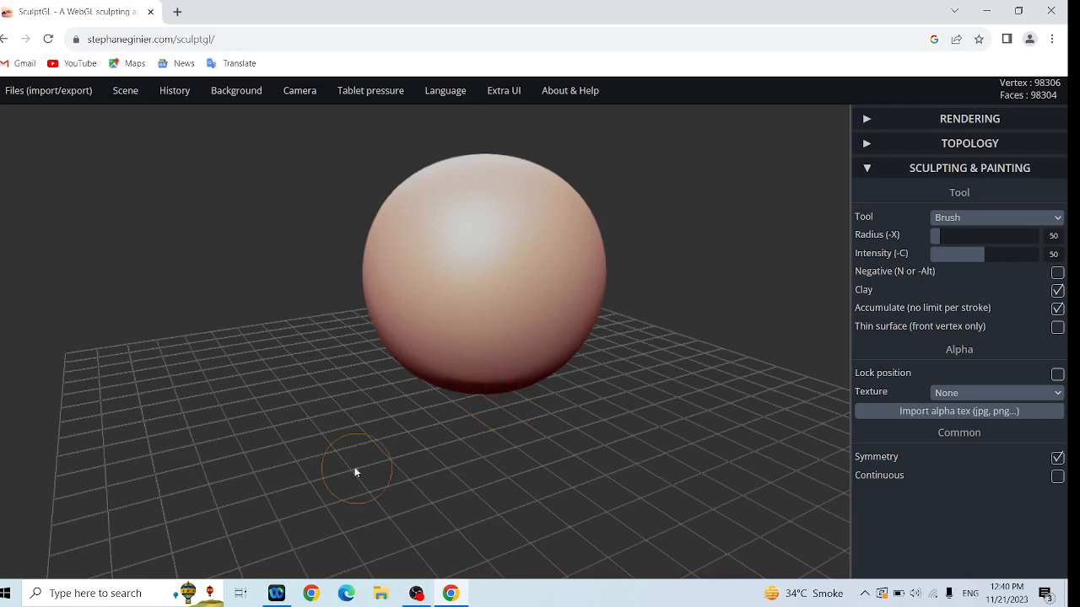
{"action": "left_click_drag", "start_coordinate": [354, 470], "coordinate": [588, 459]}
{"action": "scroll", "coordinate": [517, 465], "scroll_direction": "up", "scroll_amount": 3}
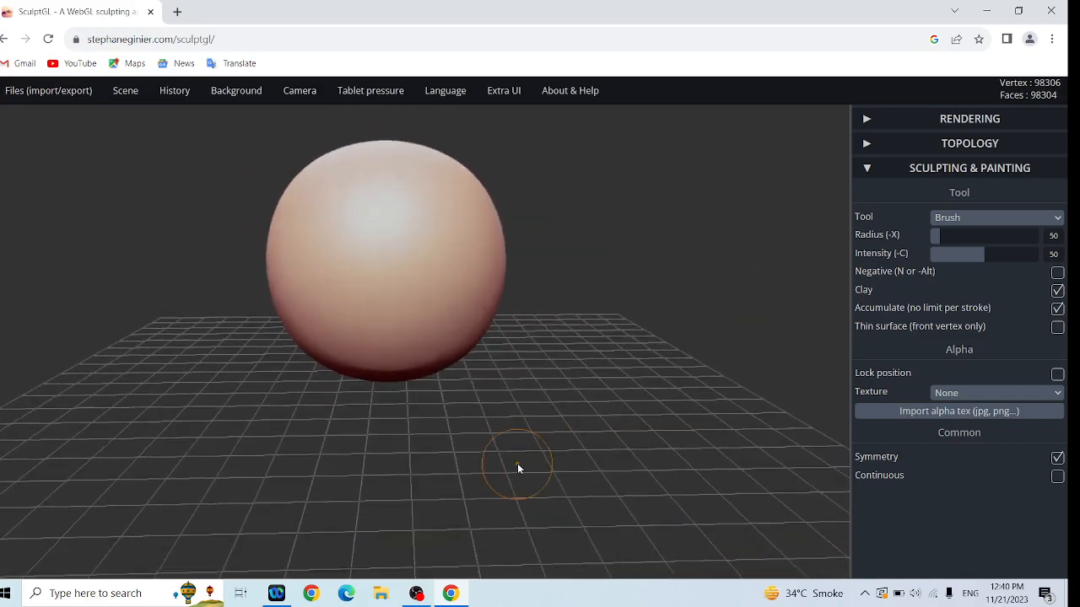
{"action": "scroll", "coordinate": [514, 466], "scroll_direction": "down", "scroll_amount": 5}
{"action": "scroll", "coordinate": [511, 475], "scroll_direction": "down", "scroll_amount": 2}
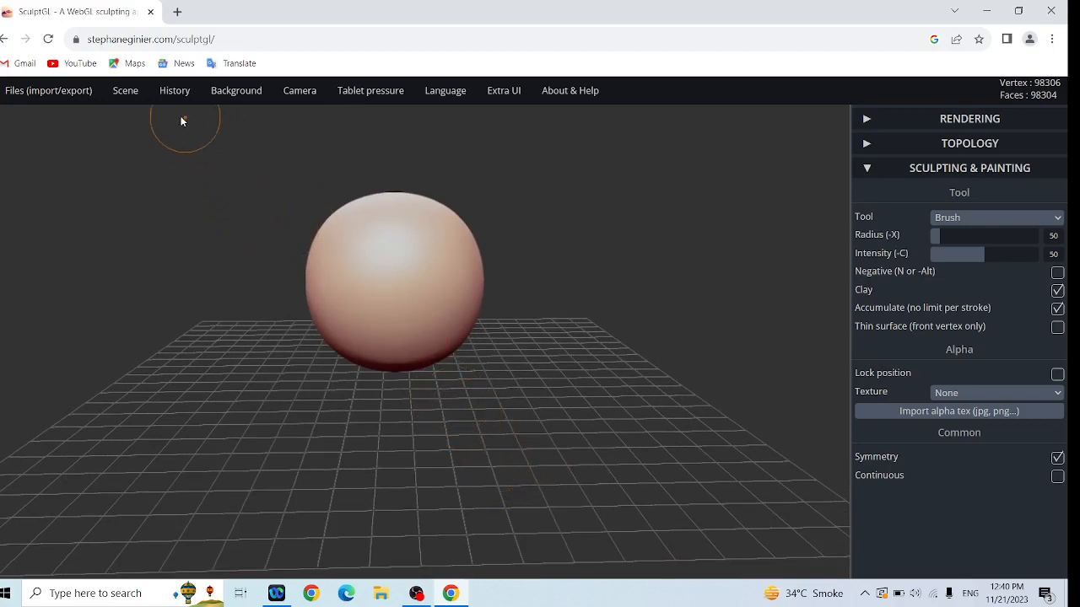
{"action": "left_click", "coordinate": [151, 106]}
- Switch to the Drag tool and set its radius to 80
{"action": "left_click", "coordinate": [1021, 221]}
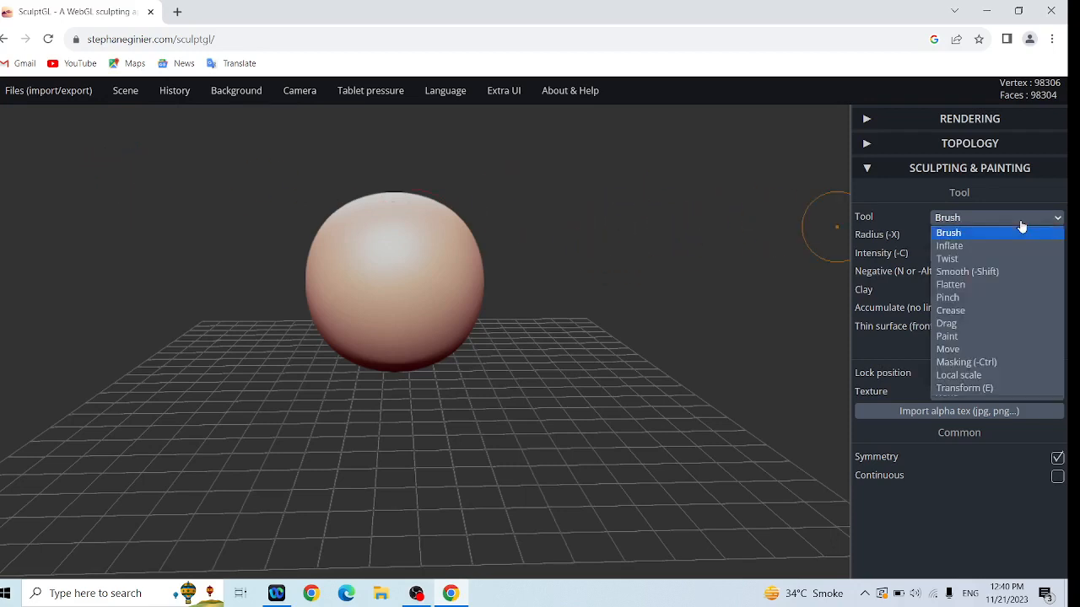
{"action": "left_click", "coordinate": [967, 326]}
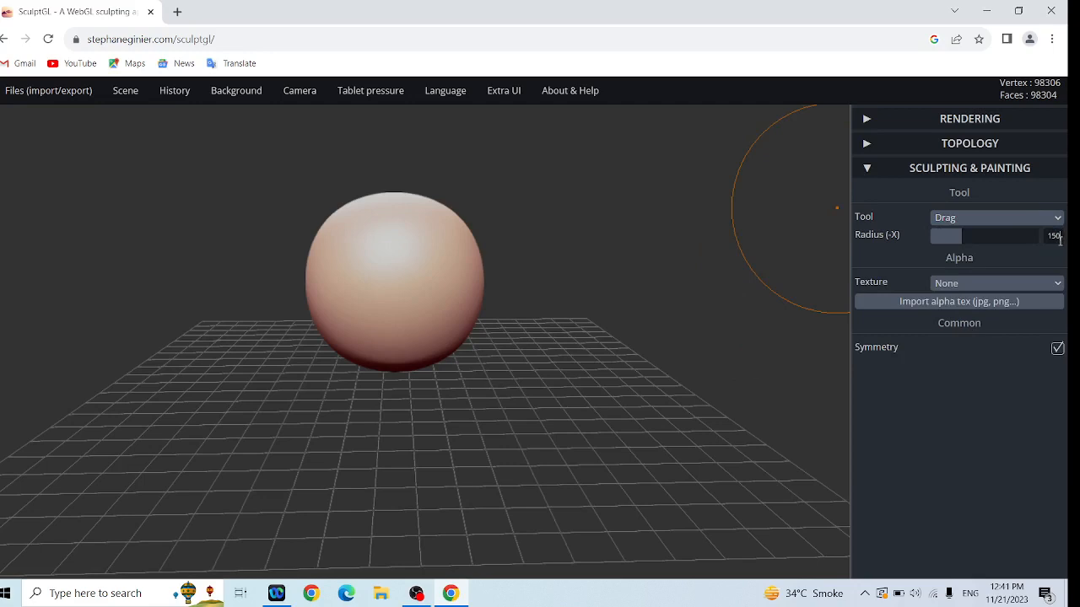
{"action": "key", "text": "BackSpace"}
{"action": "key", "text": "BackSpace"}
{"action": "key", "text": "BackSpace"}
{"action": "type", "text": "80"}
- Show the mirror line on the sphere
{"action": "mouse_move", "coordinate": [175, 91]}
{"action": "mouse_move", "coordinate": [130, 97]}
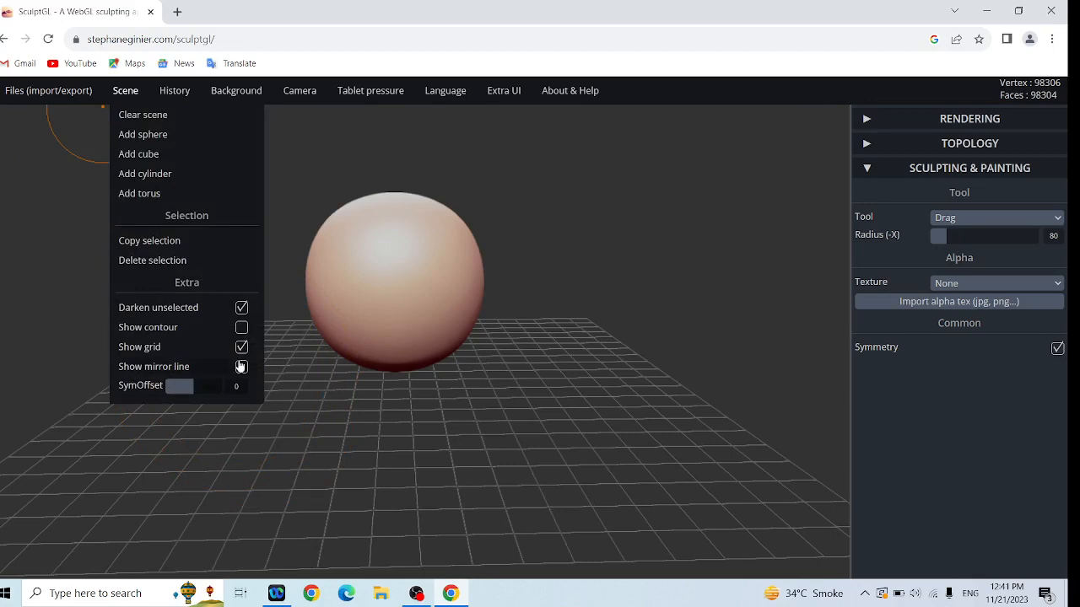
{"action": "left_click", "coordinate": [241, 367]}
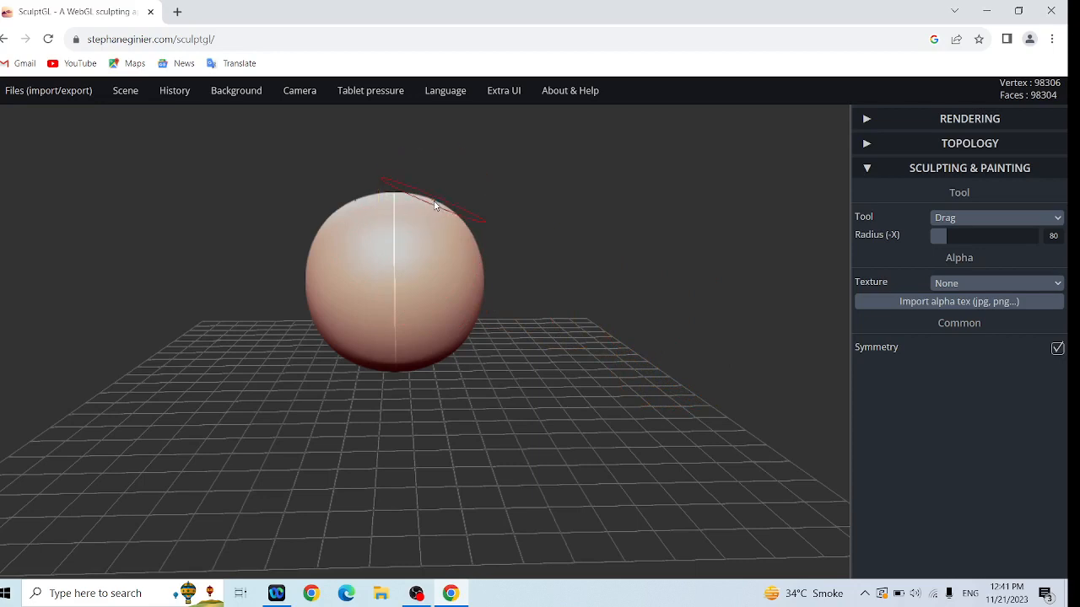
- Try to pull two wide, symmetrical ears out of the top of the sphere, and undo the stroke
{"action": "left_click_drag", "start_coordinate": [435, 205], "coordinate": [453, 159]}
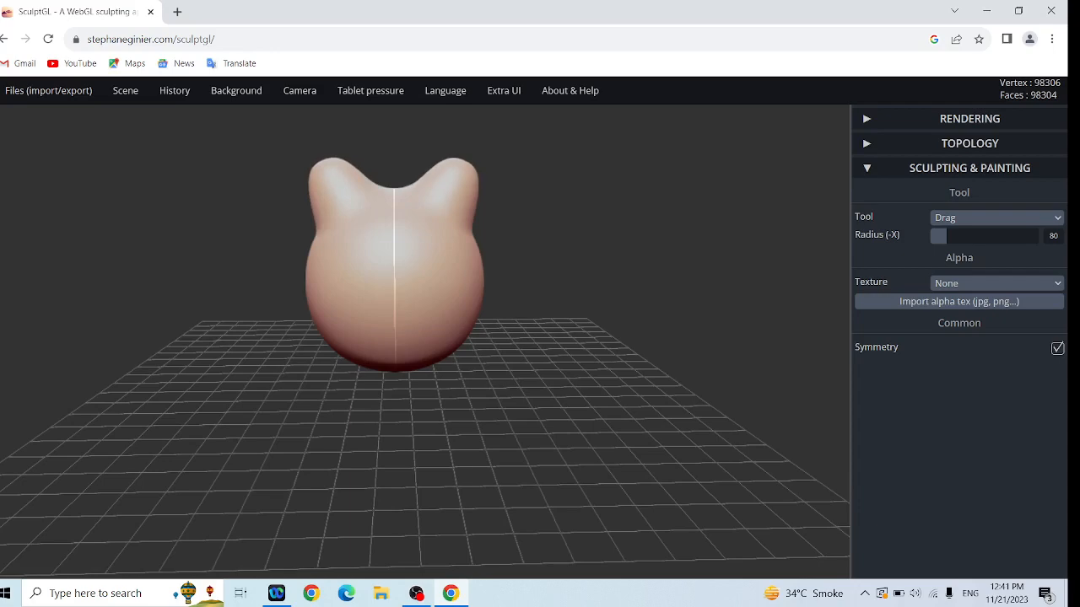
{"action": "scroll", "coordinate": [454, 276], "scroll_direction": "down", "scroll_amount": 5}
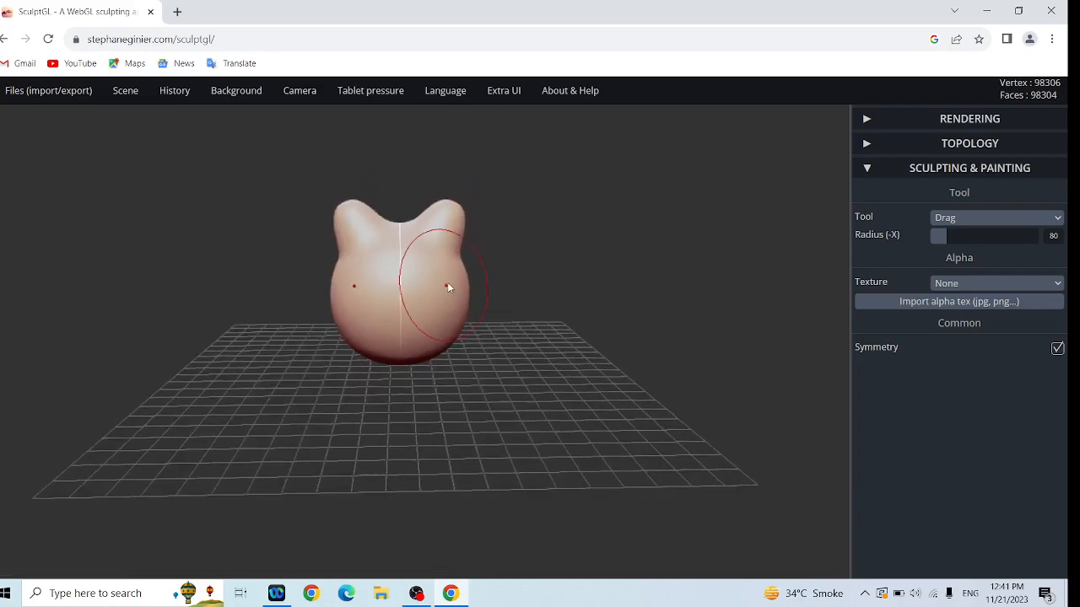
{"action": "scroll", "coordinate": [448, 281], "scroll_direction": "up", "scroll_amount": 6}
{"action": "scroll", "coordinate": [445, 257], "scroll_direction": "up", "scroll_amount": 2}
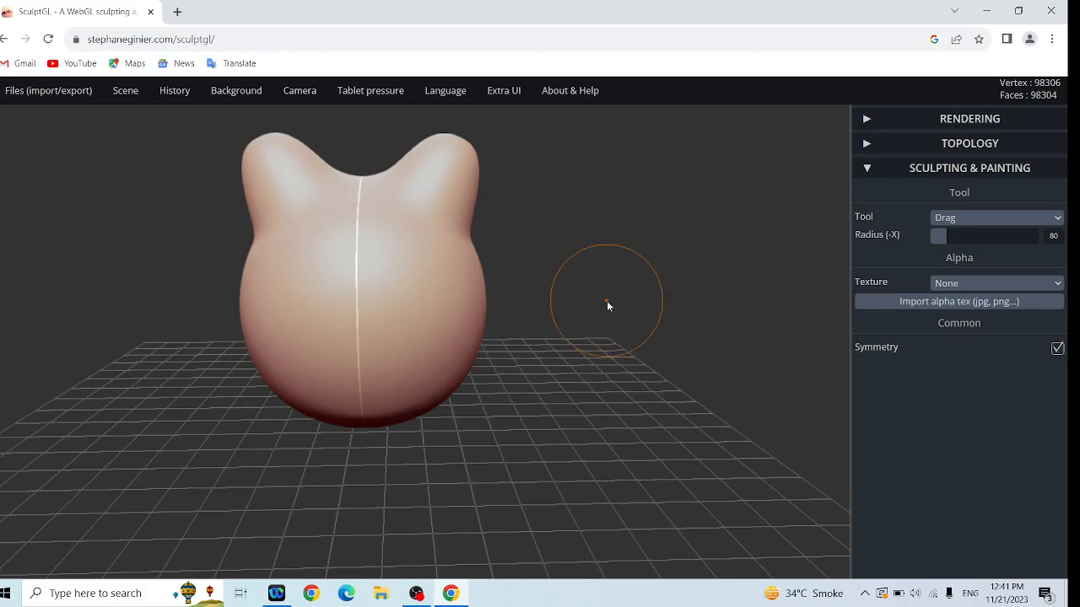
{"action": "key", "text": "ctrl"}
{"action": "key", "text": "ctrl+z"}
- Pull two tall, narrow symmetrical ears up from the top of the sphere with the Drag tool
{"action": "mouse_move", "coordinate": [371, 90]}
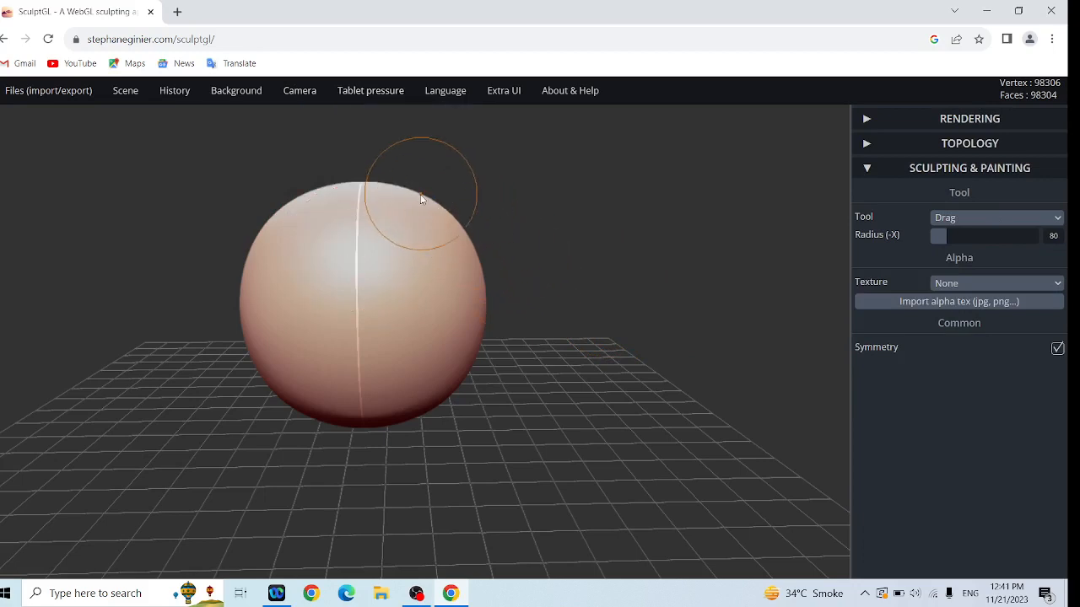
{"action": "left_click_drag", "start_coordinate": [416, 197], "coordinate": [435, 140]}
{"action": "left_click_drag", "start_coordinate": [439, 134], "coordinate": [439, 126]}
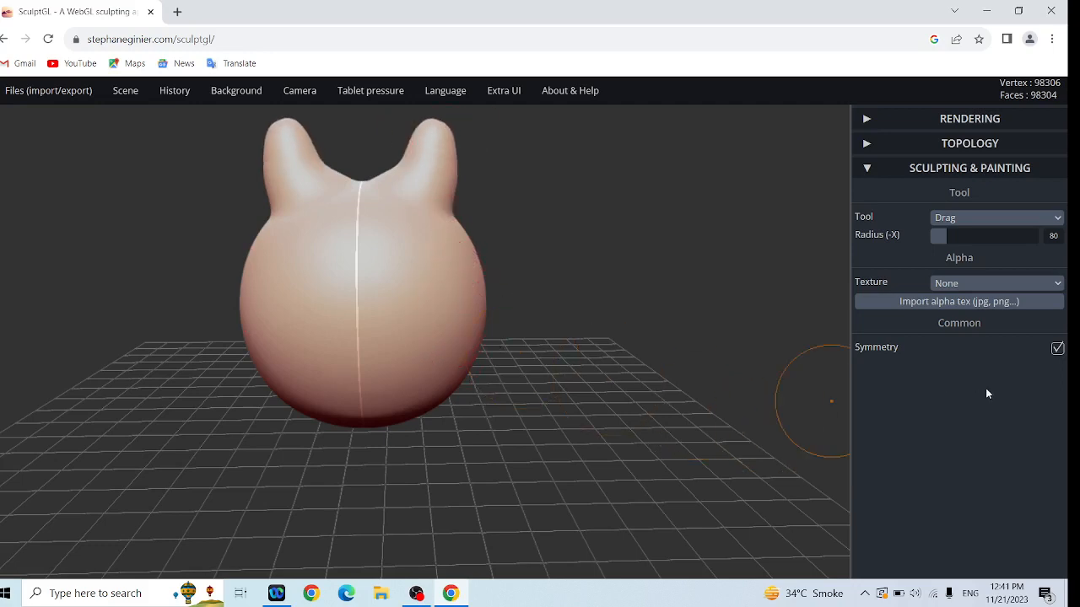
- Switch to the Brush tool and enter a radius of 12
{"action": "left_click", "coordinate": [998, 222]}
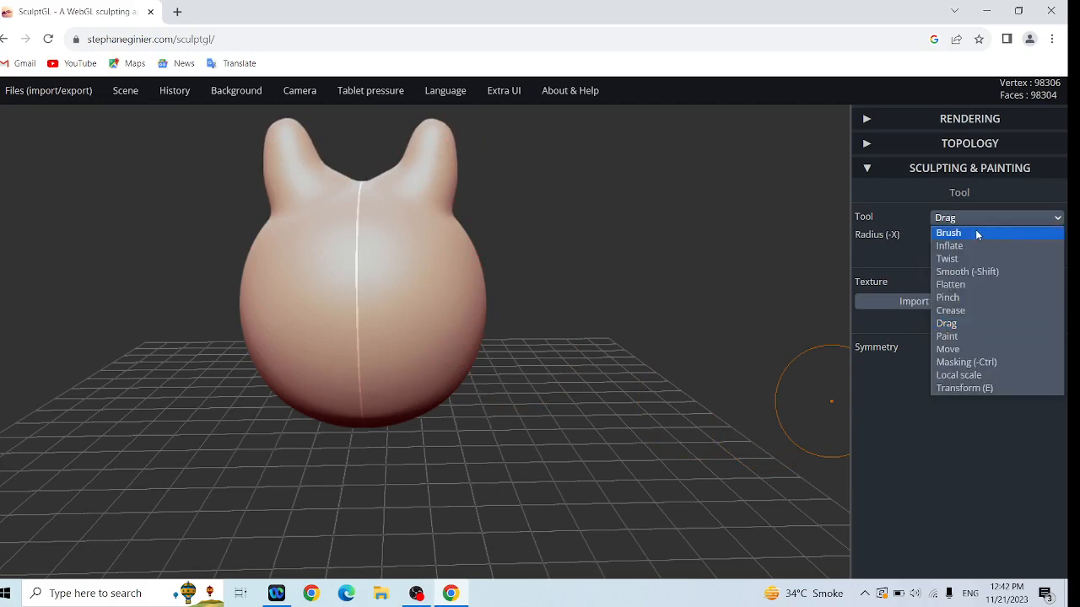
{"action": "left_click", "coordinate": [976, 232]}
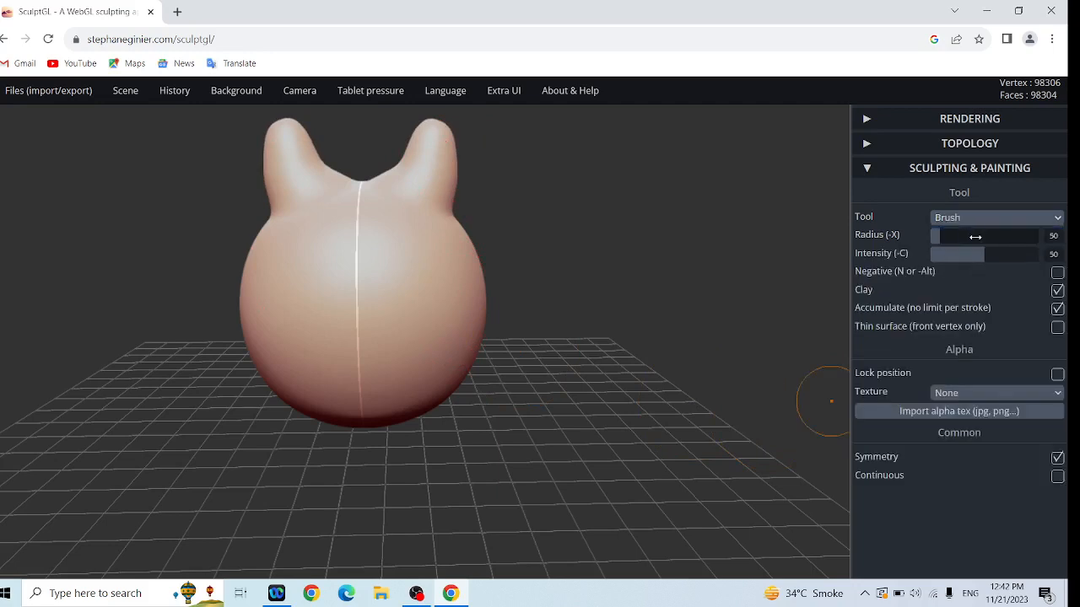
{"action": "double_click", "coordinate": [1054, 235]}
{"action": "type", "text": "12"}
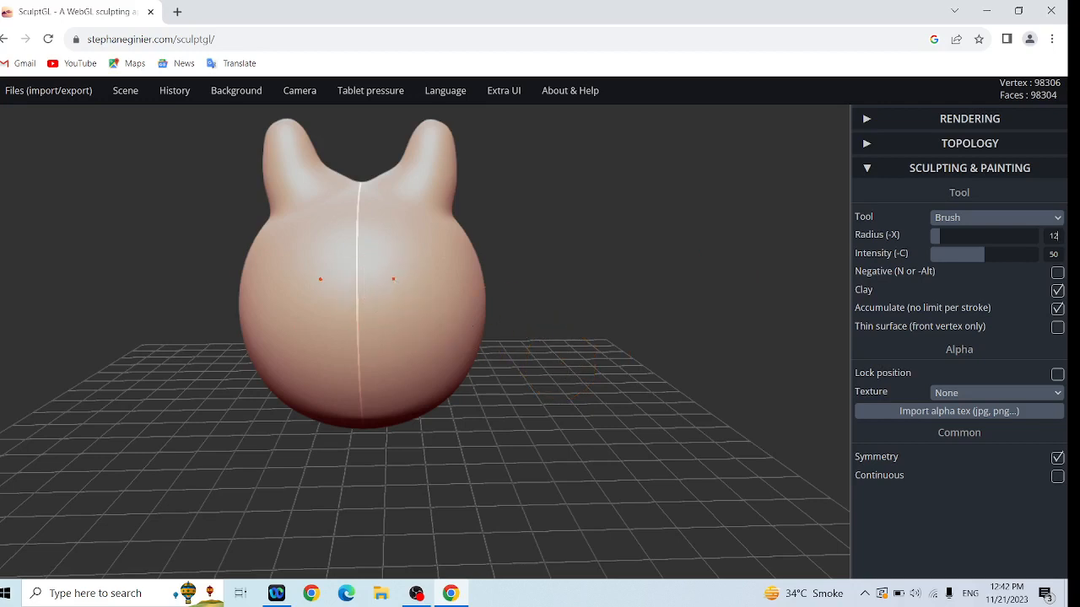
- Try to sculpt two eye bumps on the front of the head, set the brush radius to 50 and undo the bumps
{"action": "left_click_drag", "start_coordinate": [394, 274], "coordinate": [397, 282]}
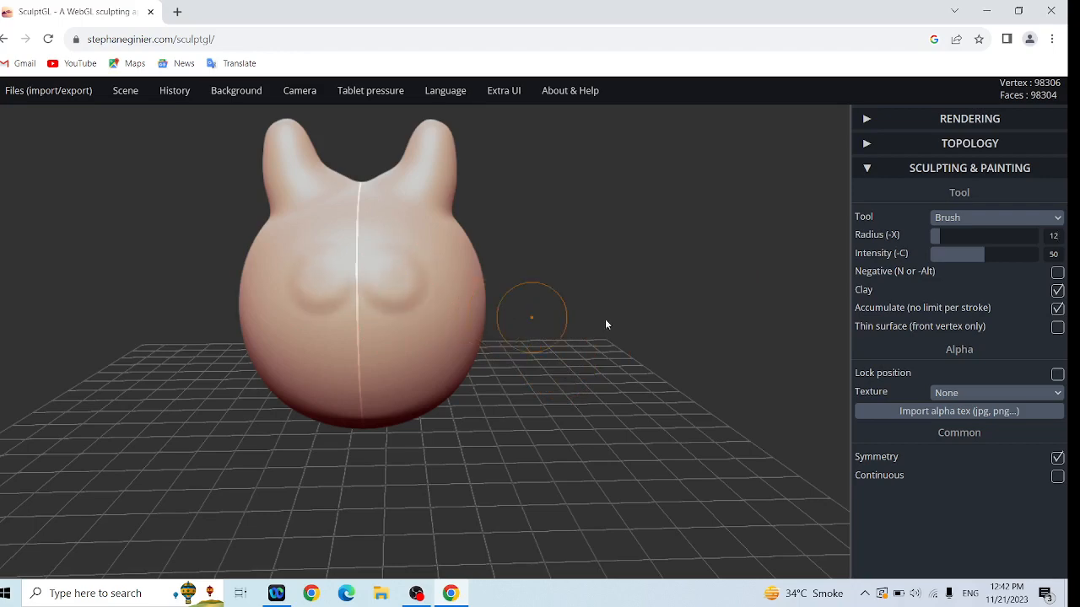
{"action": "scroll", "coordinate": [549, 335], "scroll_direction": "down", "scroll_amount": 2}
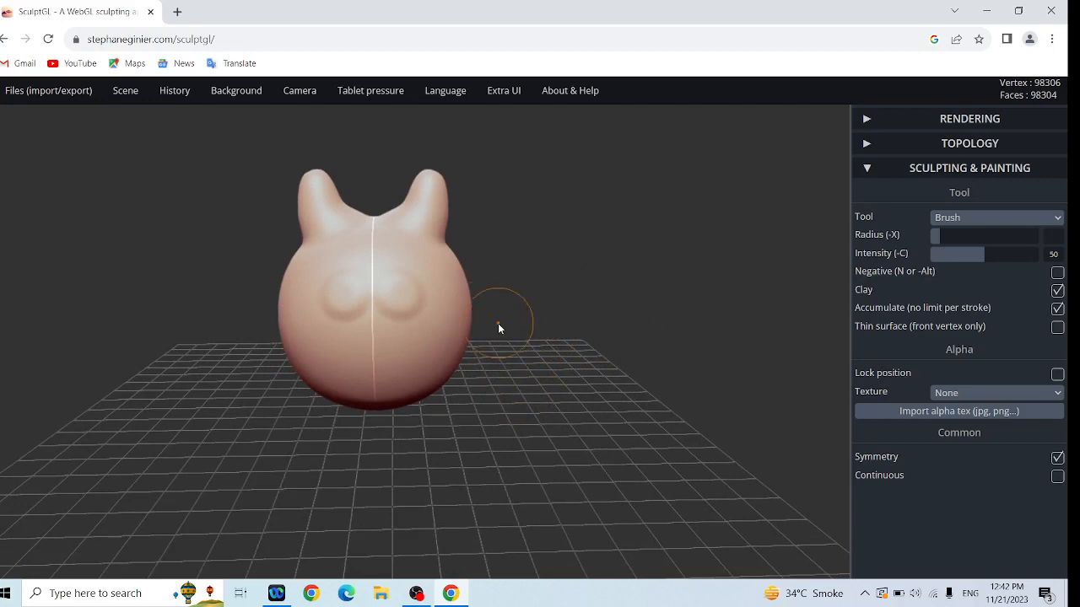
{"action": "type", "text": "50"}
{"action": "mouse_move", "coordinate": [178, 93]}
{"action": "left_click", "coordinate": [188, 115]}
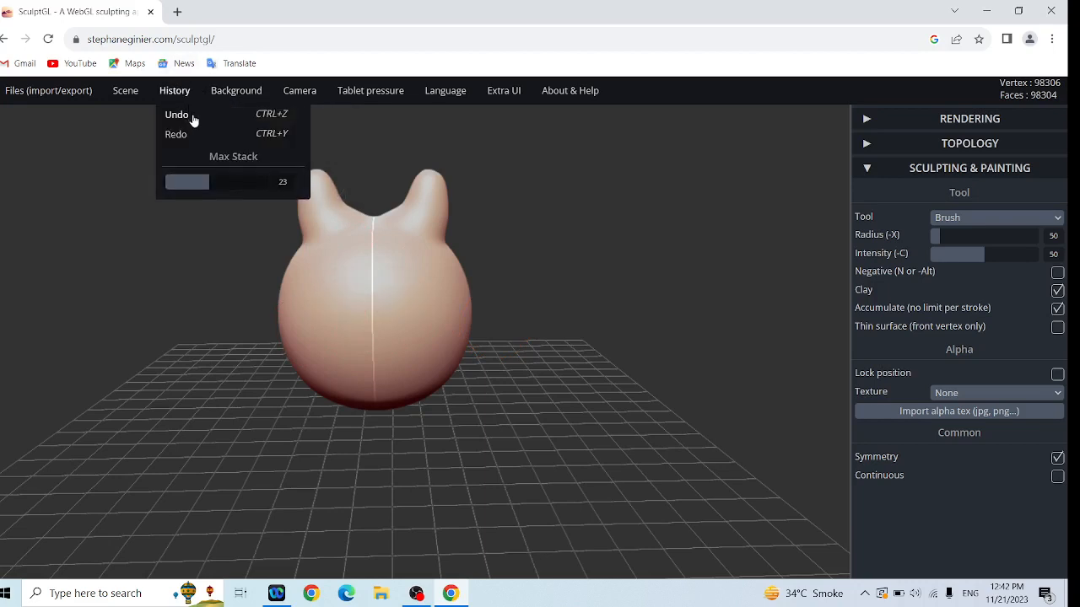
- Set the brush radius to 20
{"action": "left_click", "coordinate": [1057, 236]}
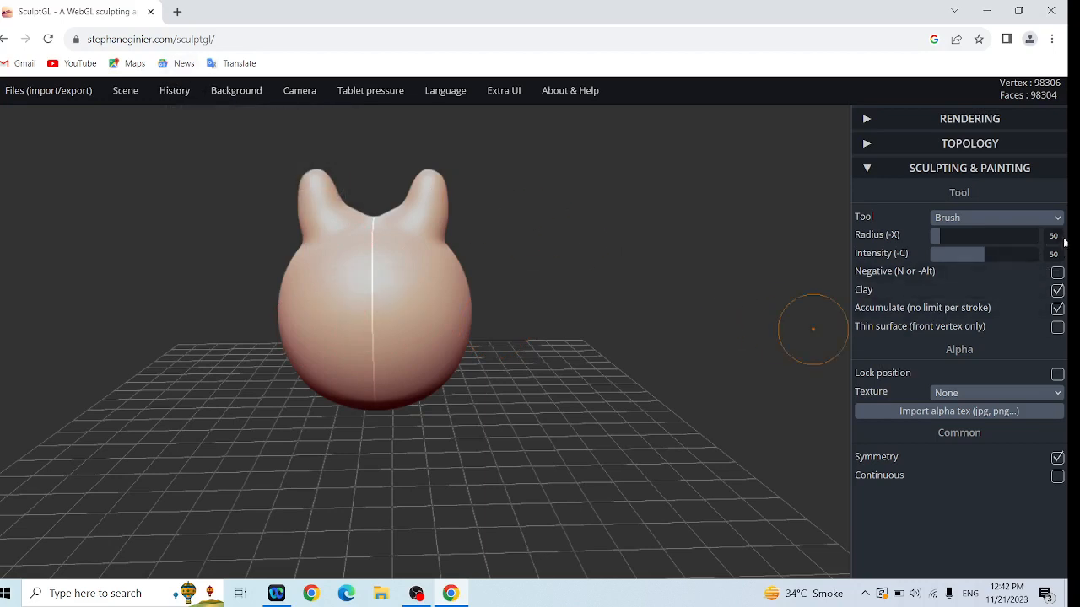
{"action": "key", "text": "BackSpace"}
{"action": "key", "text": "BackSpace"}
{"action": "type", "text": "20"}
{"action": "left_click", "coordinate": [416, 593]}
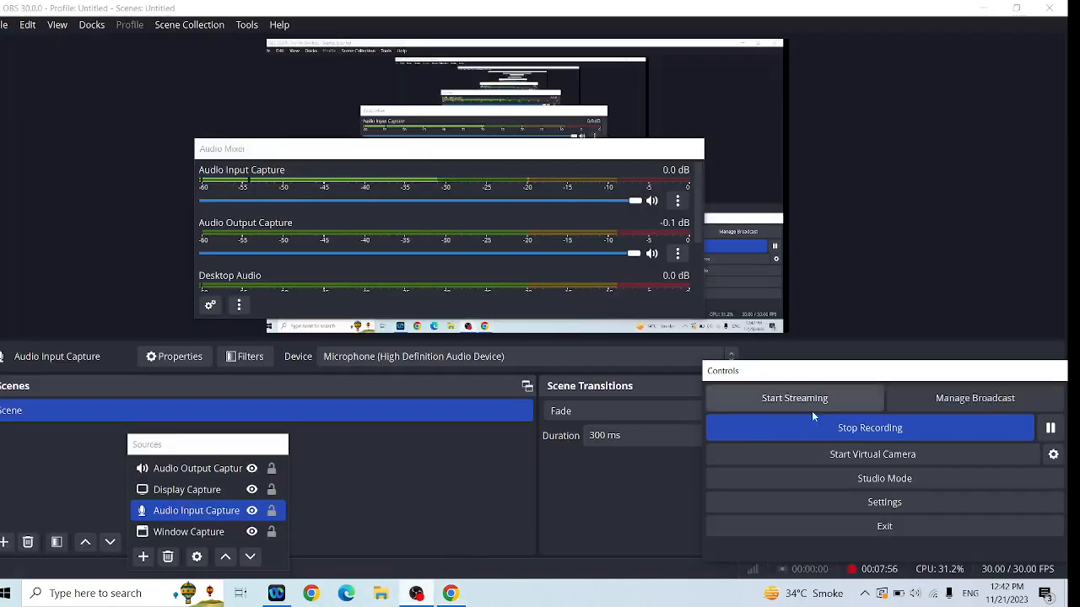
{"action": "left_click", "coordinate": [1049, 427]}
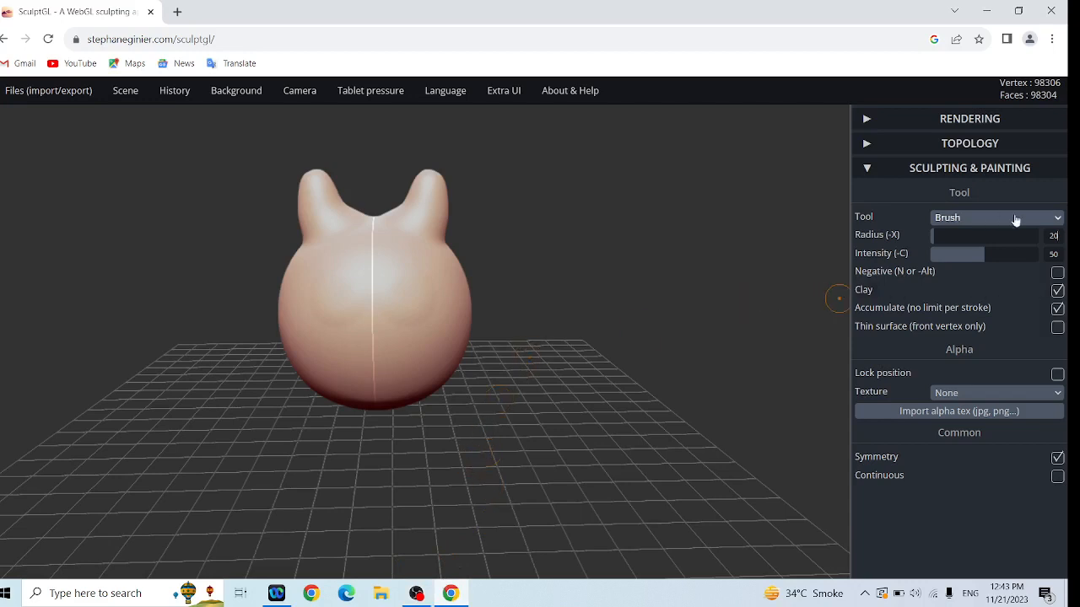
- Set the brush radius to 12 and sculpt two small round eyes on either side of the mirror line
{"action": "key", "text": "BackSpace"}
{"action": "key", "text": "BackSpace"}
{"action": "type", "text": "12"}
{"action": "mouse_move", "coordinate": [186, 97]}
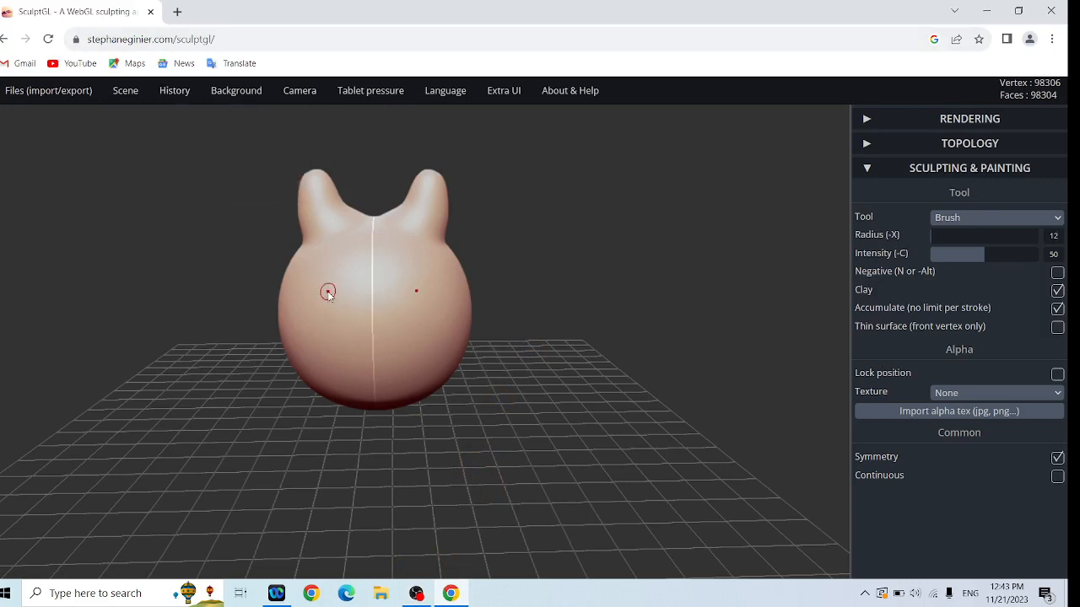
{"action": "left_click_drag", "start_coordinate": [330, 294], "coordinate": [341, 293]}
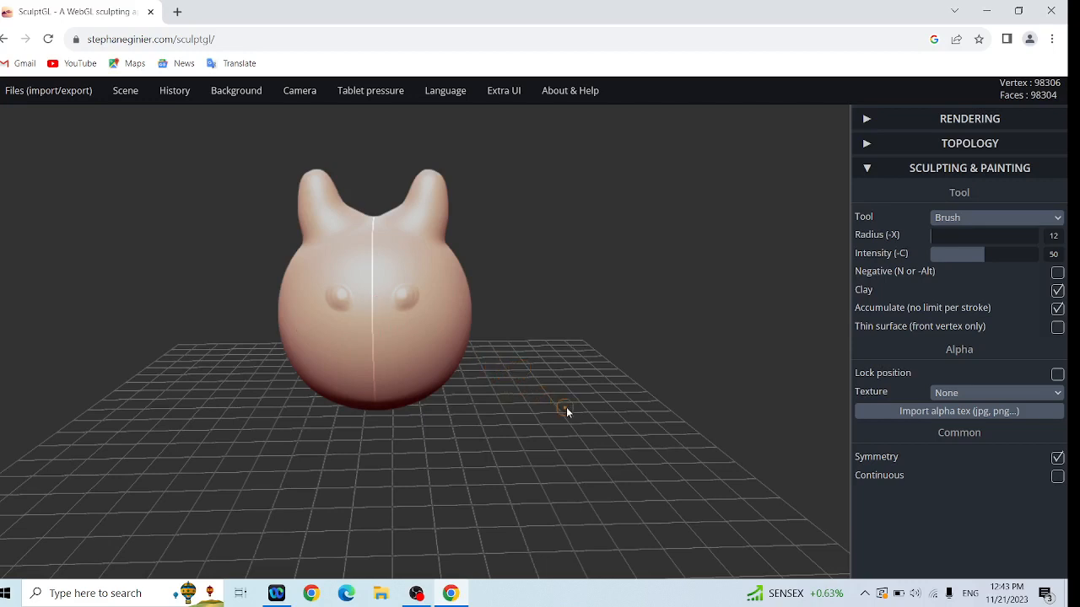
- Carve a curved smiling mouth below the eyes using the Crease tool with radius 20 and intensity 30
{"action": "left_click", "coordinate": [997, 221]}
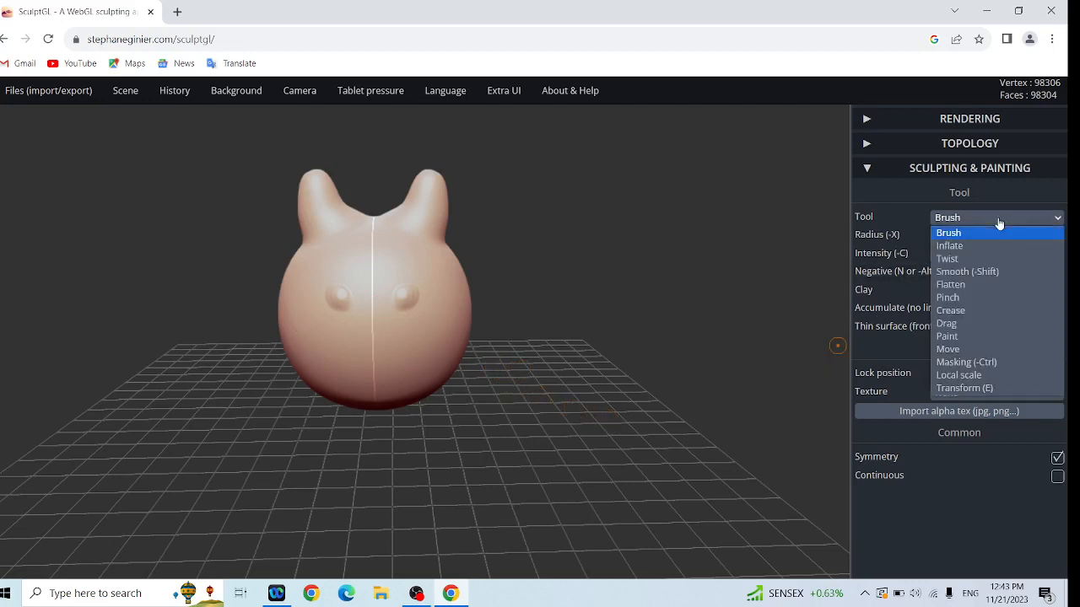
{"action": "left_click", "coordinate": [976, 310]}
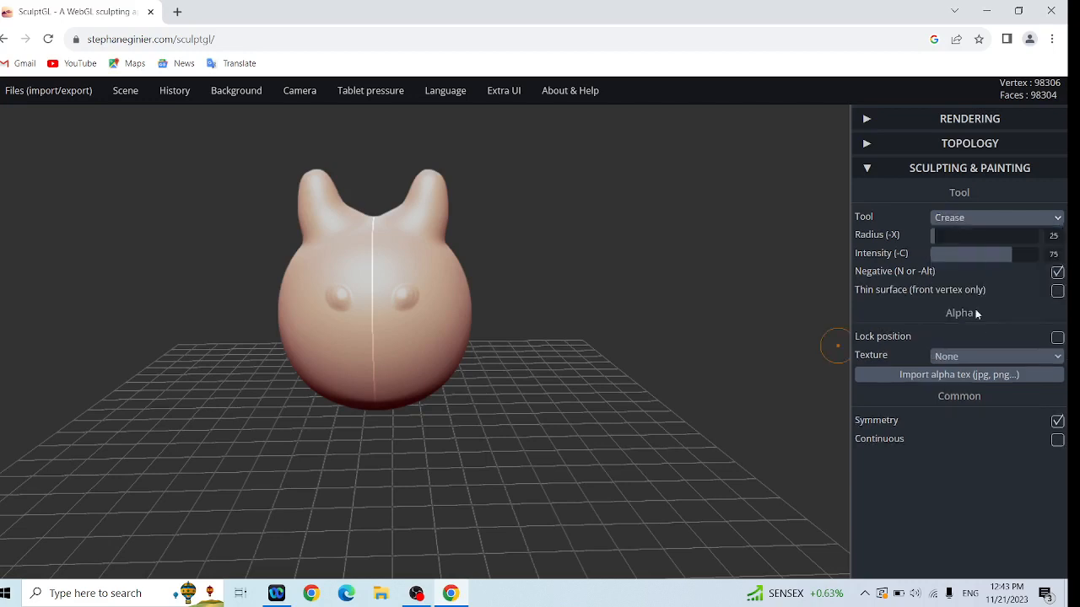
{"action": "left_click", "coordinate": [1054, 237]}
{"action": "key", "text": "BackSpace"}
{"action": "type", "text": "0"}
{"action": "left_click", "coordinate": [1059, 254]}
{"action": "key", "text": "BackSpace"}
{"action": "type", "text": "30"}
{"action": "left_click_drag", "start_coordinate": [374, 329], "coordinate": [333, 334]}
{"action": "left_click_drag", "start_coordinate": [412, 334], "coordinate": [427, 314]}
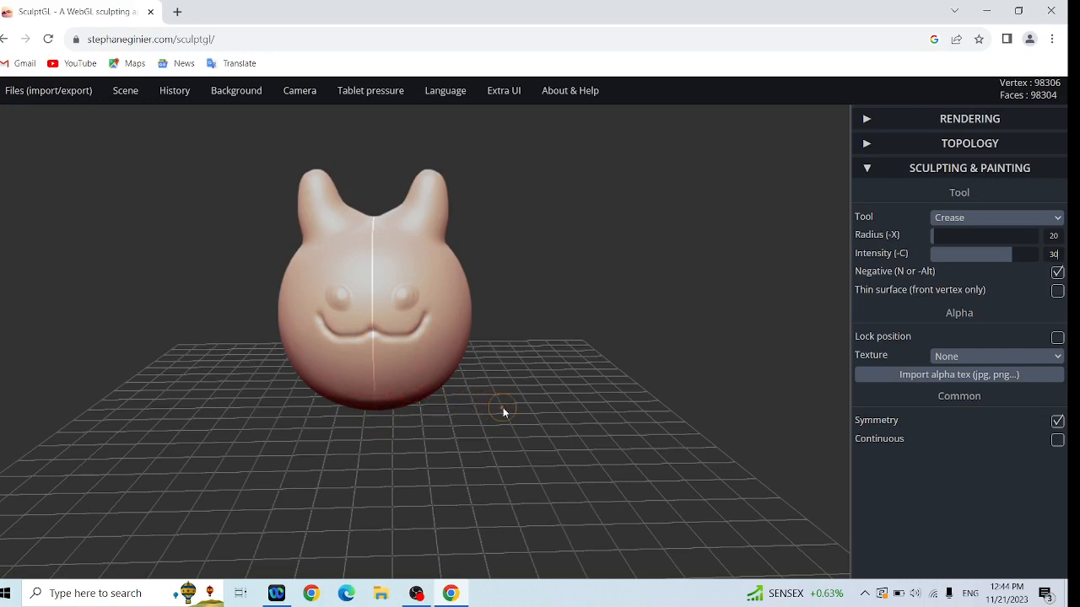
- Switch to the Brush tool with a radius of 30 and an intensity of 15
{"action": "left_click", "coordinate": [978, 222]}
{"action": "left_click", "coordinate": [960, 233]}
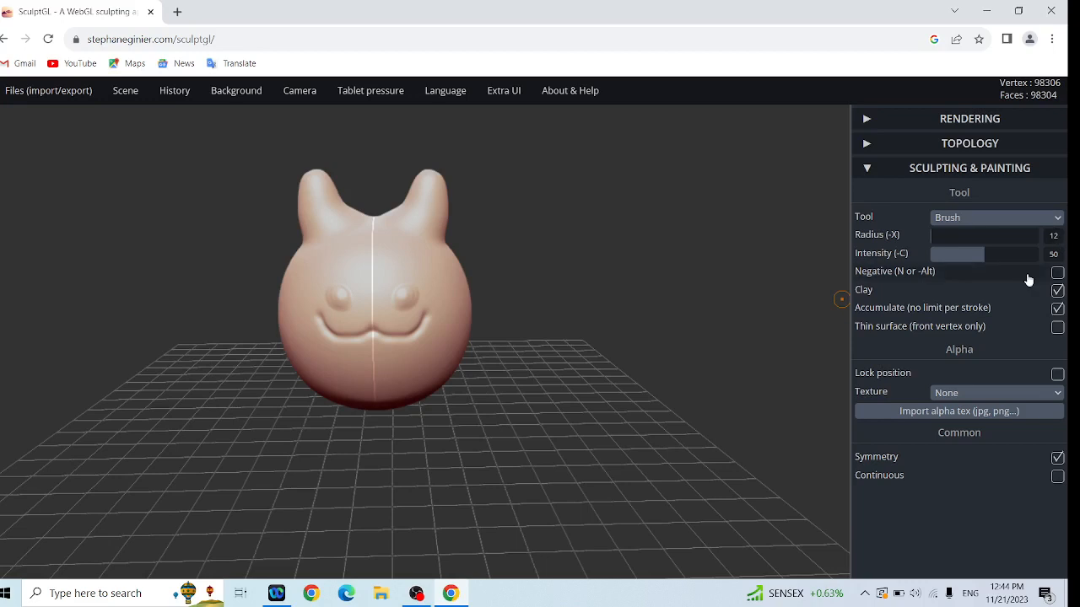
{"action": "key", "text": "BackSpace"}
{"action": "key", "text": "BackSpace"}
{"action": "type", "text": "30"}
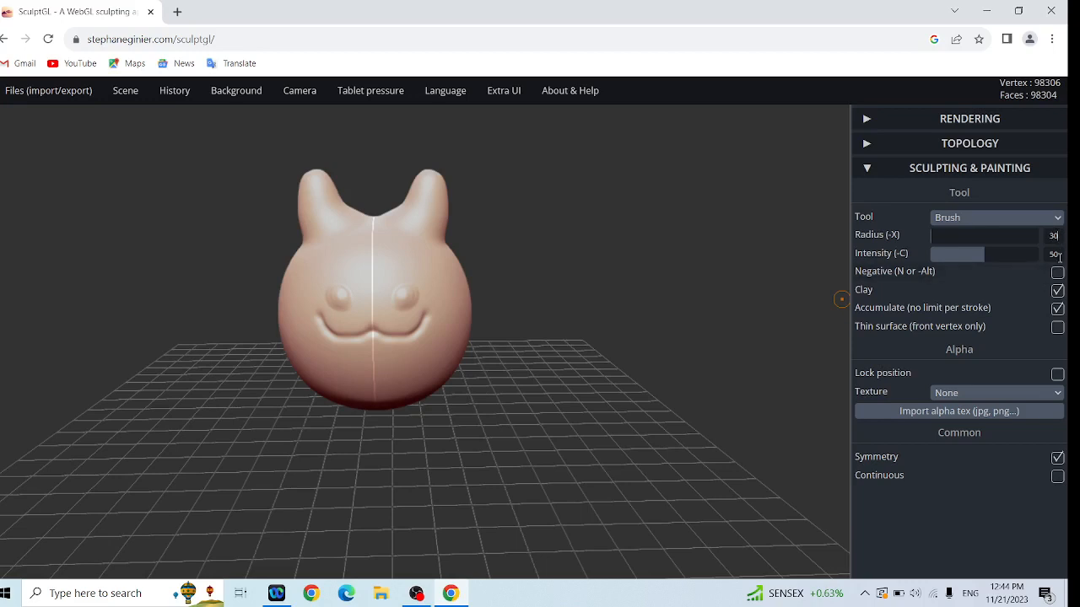
{"action": "left_click", "coordinate": [1059, 257]}
{"action": "key", "text": "BackSpace"}
{"action": "key", "text": "BackSpace"}
{"action": "type", "text": "15"}
- Brush a small raised spot low on the mirror line at the back of the body, and return to the front view
{"action": "left_click_drag", "start_coordinate": [519, 366], "coordinate": [206, 337]}
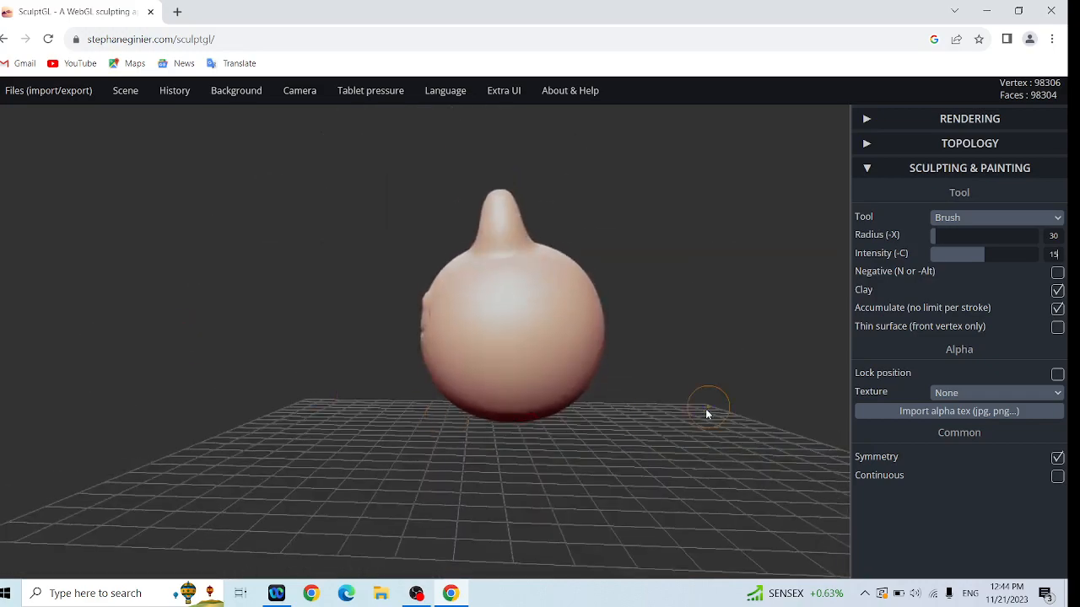
{"action": "left_click_drag", "start_coordinate": [707, 413], "coordinate": [381, 454]}
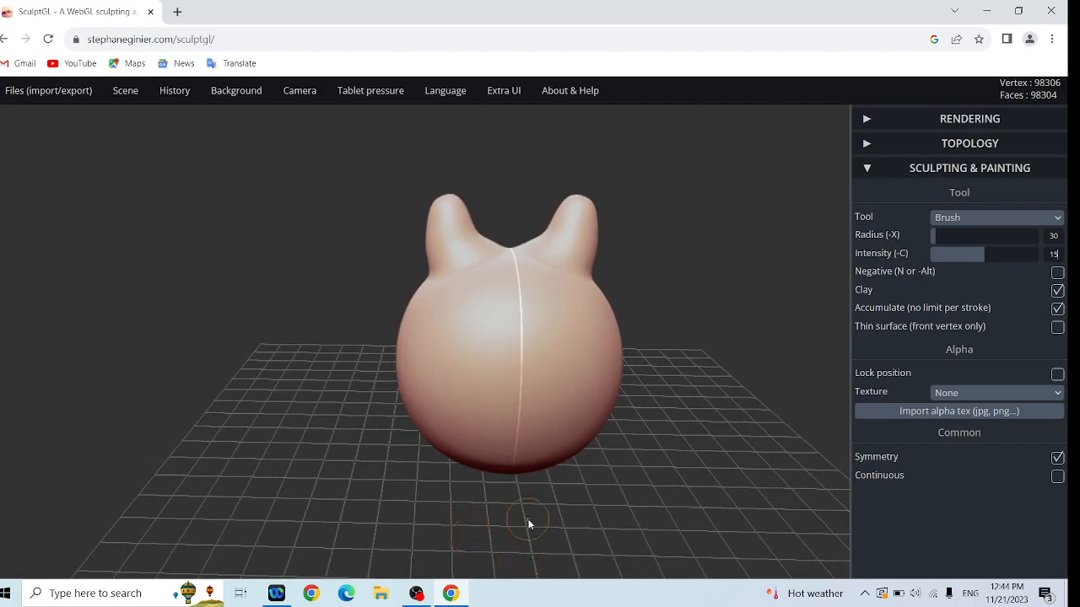
{"action": "left_click_drag", "start_coordinate": [639, 496], "coordinate": [675, 456]}
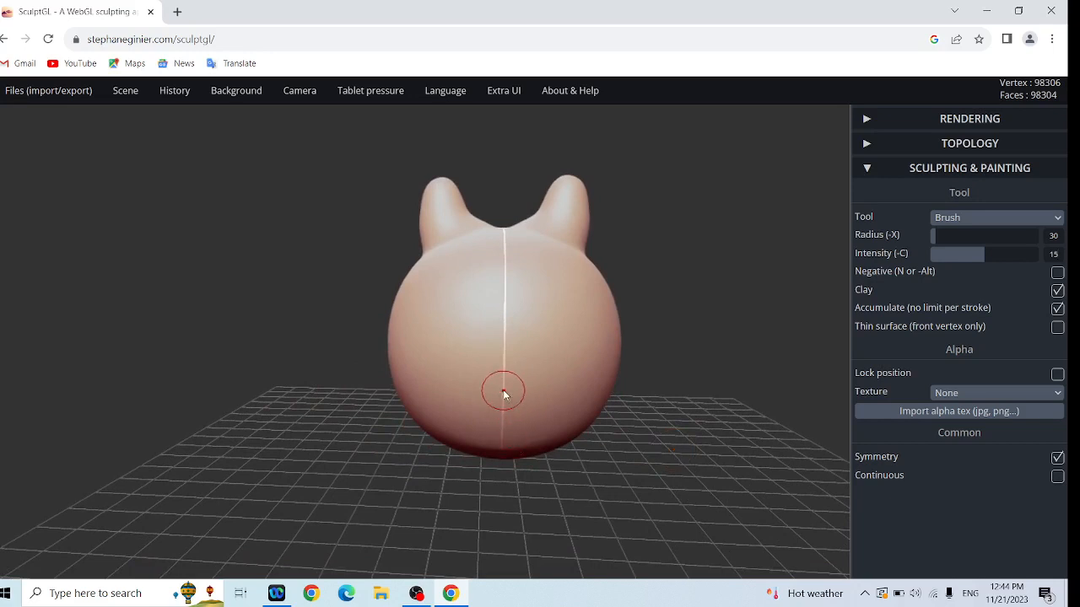
{"action": "left_click_drag", "start_coordinate": [503, 390], "coordinate": [515, 400]}
{"action": "left_click_drag", "start_coordinate": [391, 502], "coordinate": [731, 446]}
{"action": "left_click_drag", "start_coordinate": [348, 454], "coordinate": [646, 478]}
{"action": "mouse_move", "coordinate": [347, 475]}
{"action": "left_mouse_down"}
{"action": "mouse_move", "coordinate": [414, 488]}
{"action": "mouse_move", "coordinate": [409, 497]}
{"action": "left_mouse_up"}
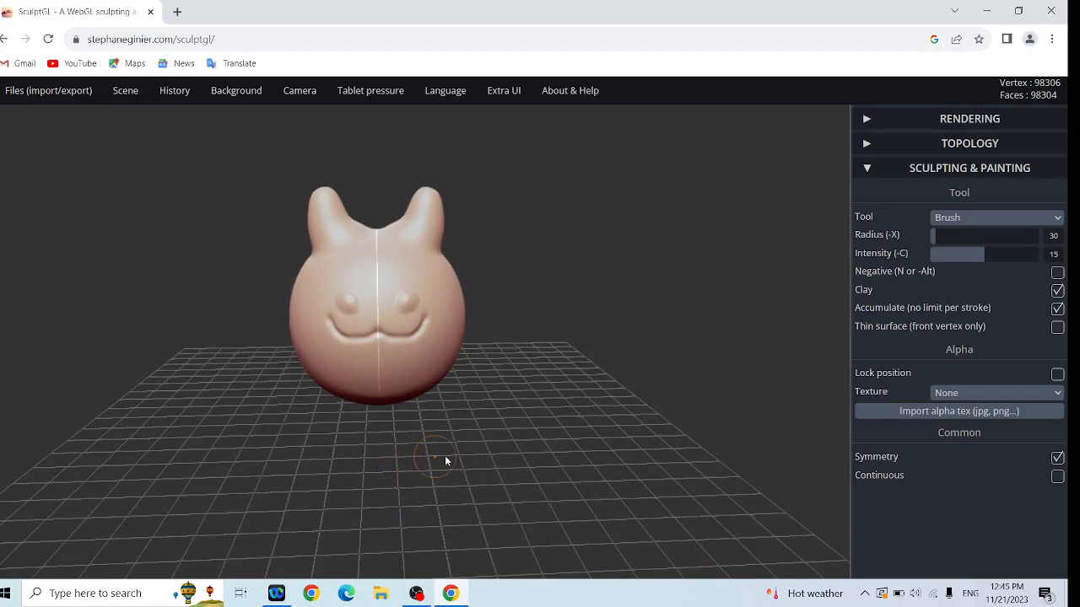
- Pull two rounded, symmetrical bulges outward from the sides of the body using the Drag tool with radius 40
{"action": "left_click", "coordinate": [1017, 221]}
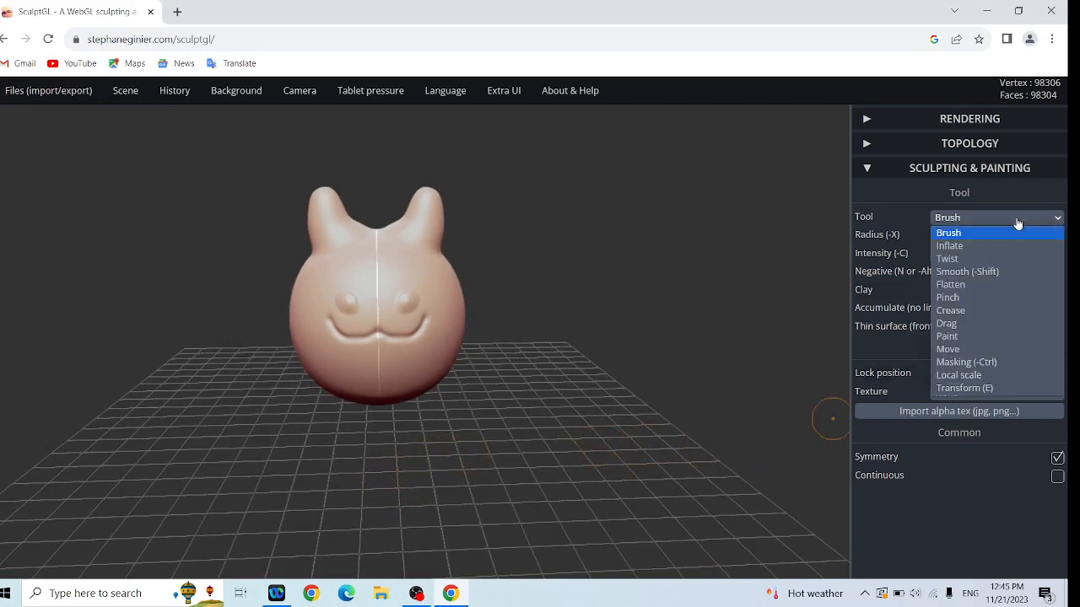
{"action": "left_click", "coordinate": [962, 325]}
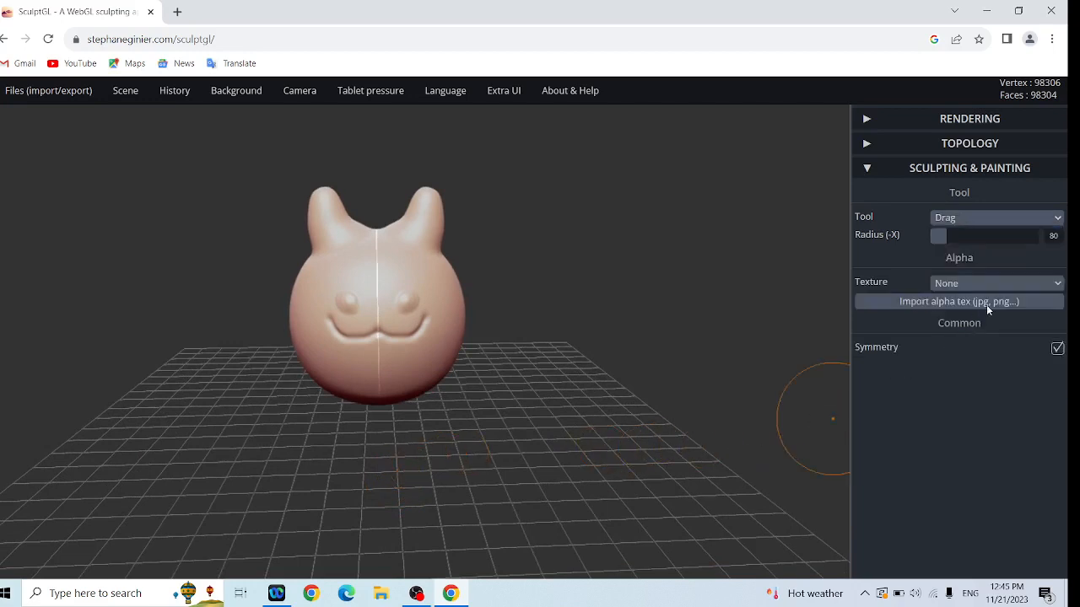
{"action": "left_click", "coordinate": [1055, 234]}
{"action": "key", "text": "BackSpace"}
{"action": "type", "text": "4"}
{"action": "left_click_drag", "start_coordinate": [463, 317], "coordinate": [467, 318]}
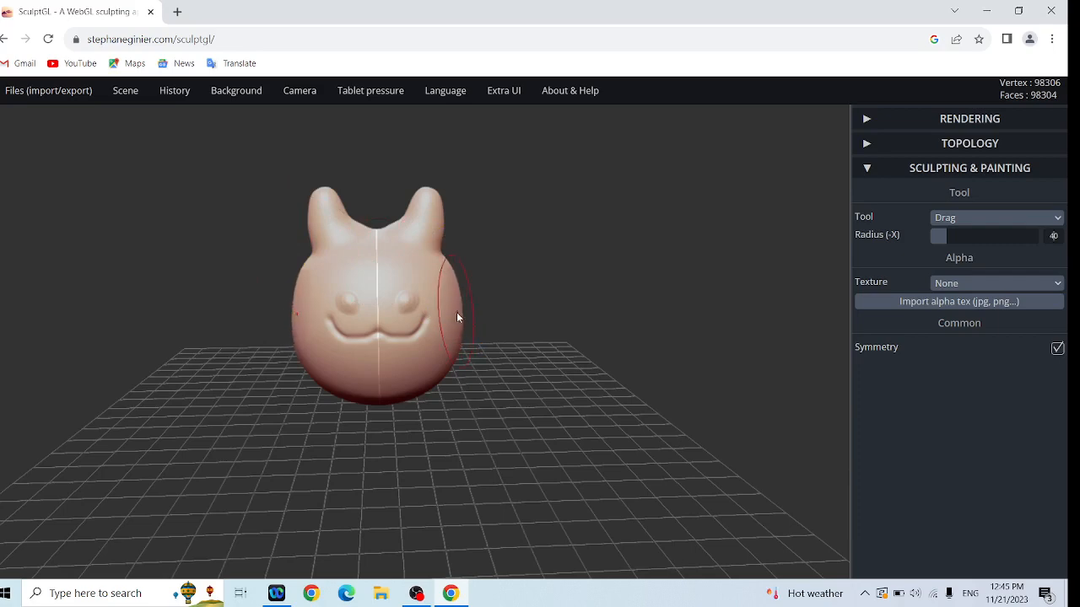
{"action": "scroll", "coordinate": [440, 326], "scroll_direction": "up", "scroll_amount": 3}
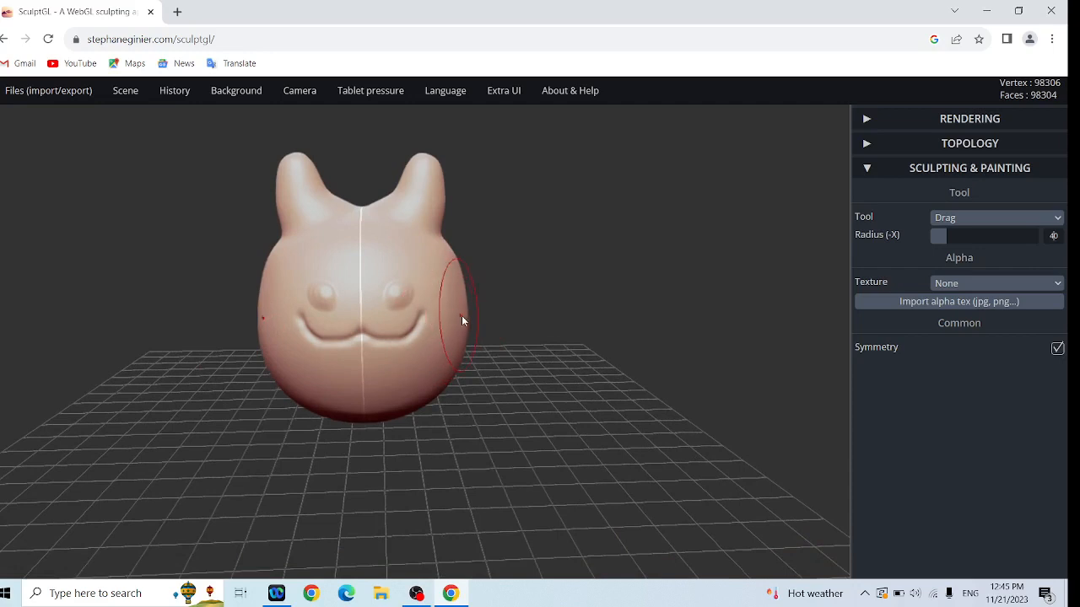
{"action": "mouse_move", "coordinate": [468, 323]}
{"action": "left_mouse_down"}
{"action": "mouse_move", "coordinate": [469, 357]}
{"action": "mouse_move", "coordinate": [477, 330]}
{"action": "mouse_move", "coordinate": [488, 324]}
{"action": "mouse_move", "coordinate": [490, 335]}
{"action": "left_mouse_up"}
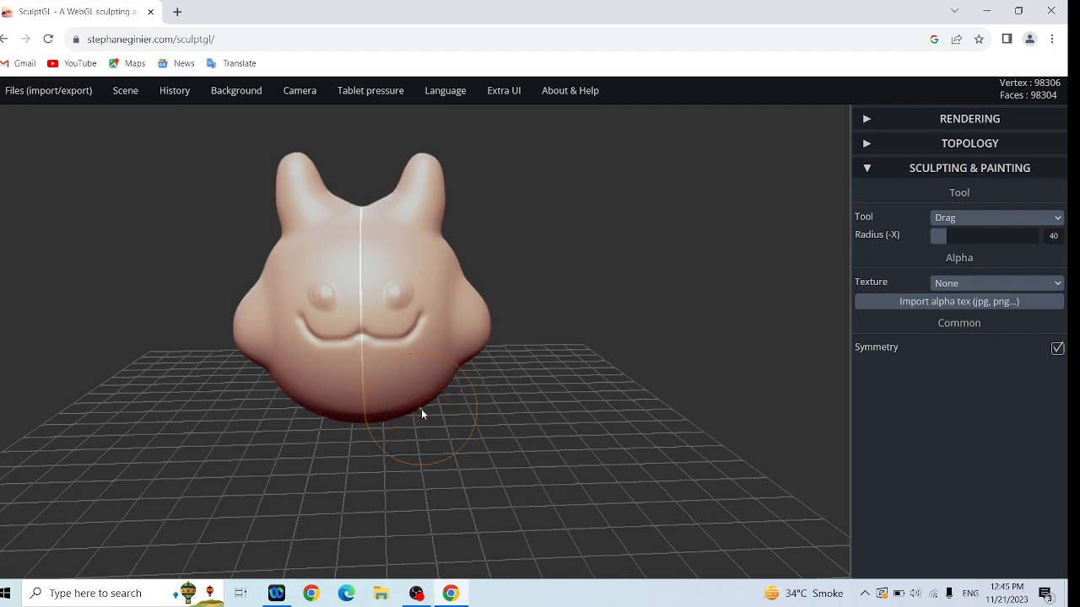
{"action": "right_click_drag", "start_coordinate": [421, 408], "coordinate": [413, 403]}
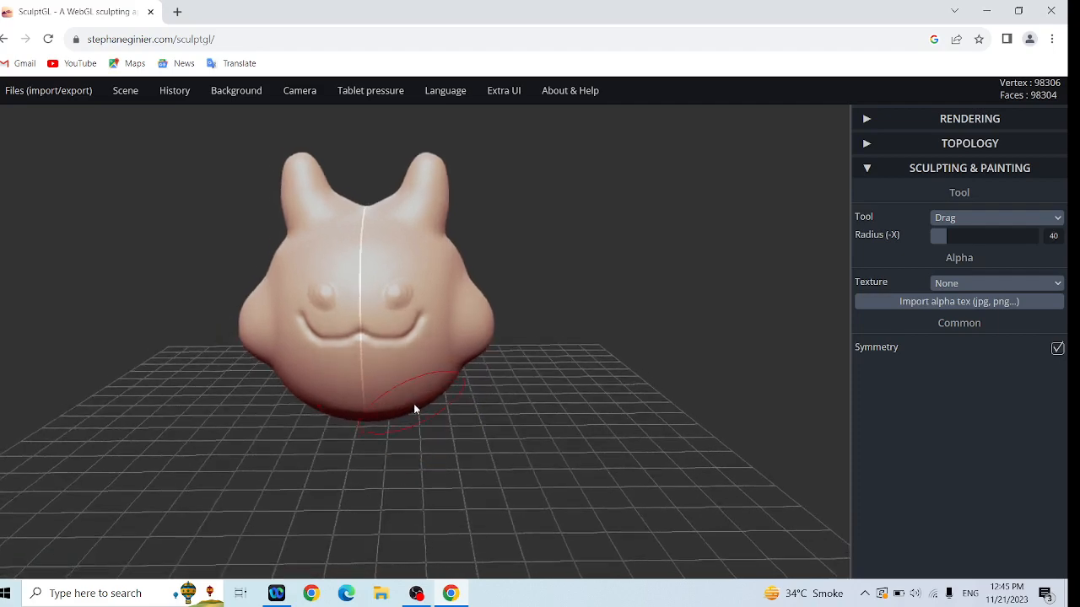
- Pull two rounded symmetrical legs downward from the underside of the body with the Drag tool, and switch to the Paint tool
{"action": "left_click_drag", "start_coordinate": [413, 403], "coordinate": [431, 446]}
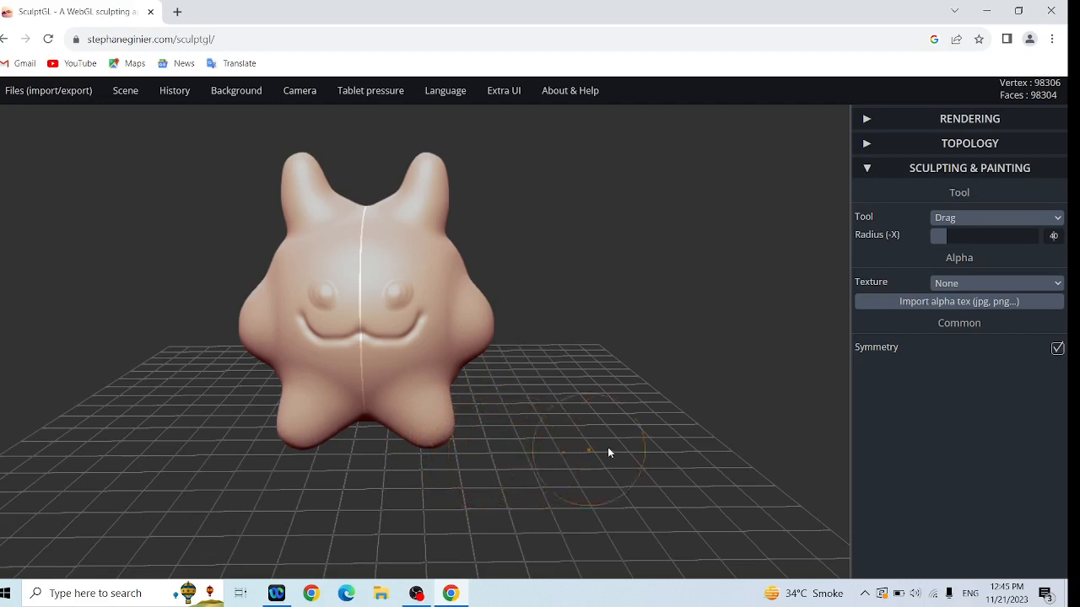
{"action": "left_click", "coordinate": [1013, 220]}
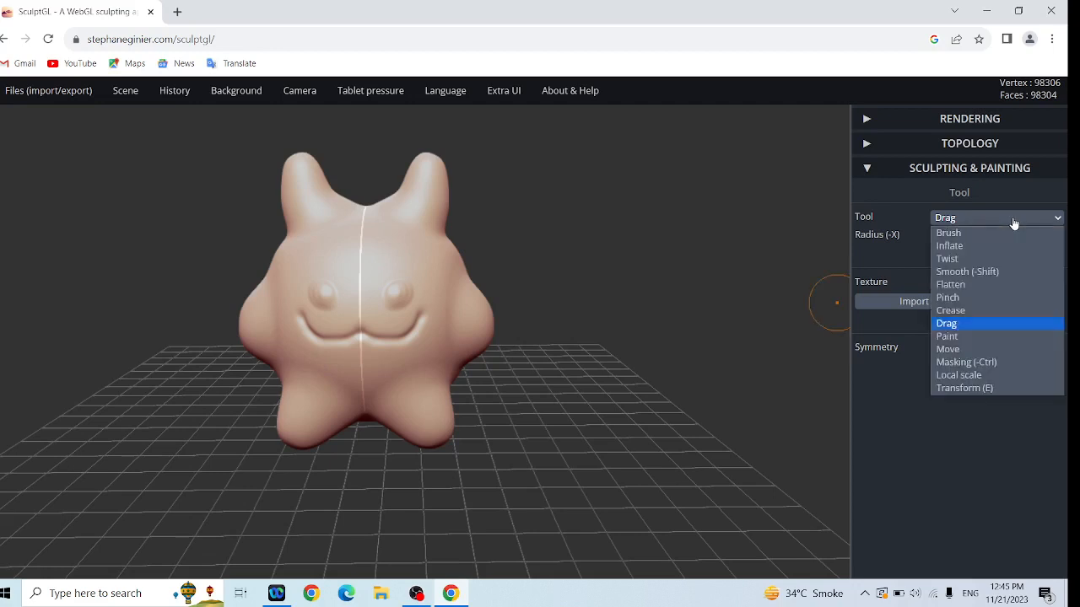
{"action": "left_click", "coordinate": [977, 335]}
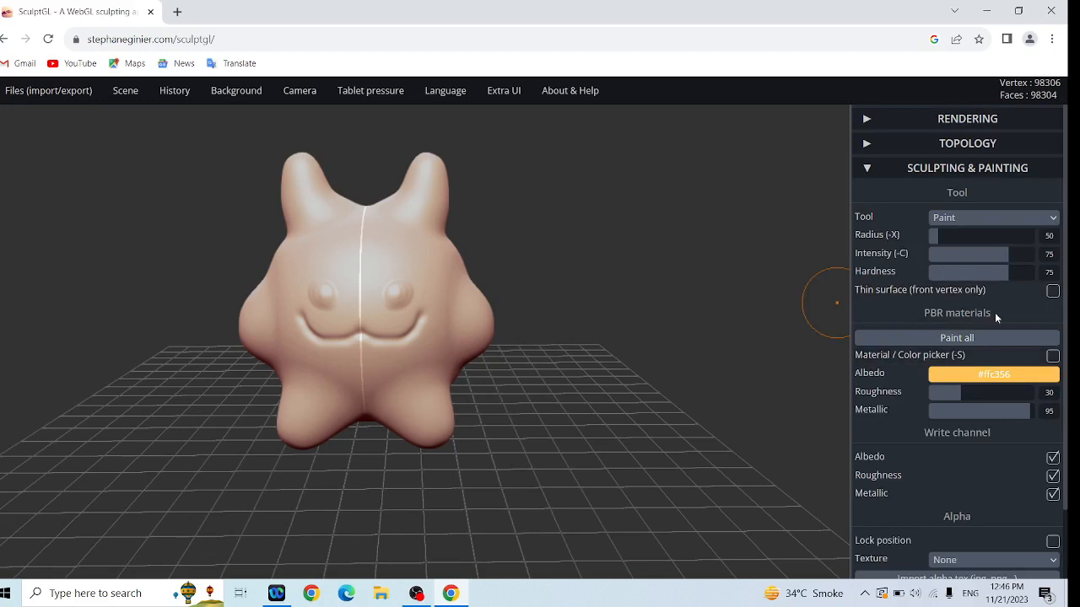
- Try painting a golden #ffc356 patch on the forehead with a radius entry of 224, and undo the stroke
{"action": "left_click", "coordinate": [1053, 237]}
{"action": "type", "text": "224"}
{"action": "mouse_move", "coordinate": [379, 225]}
{"action": "left_mouse_down"}
{"action": "mouse_move", "coordinate": [345, 236]}
{"action": "mouse_move", "coordinate": [363, 253]}
{"action": "left_mouse_up"}
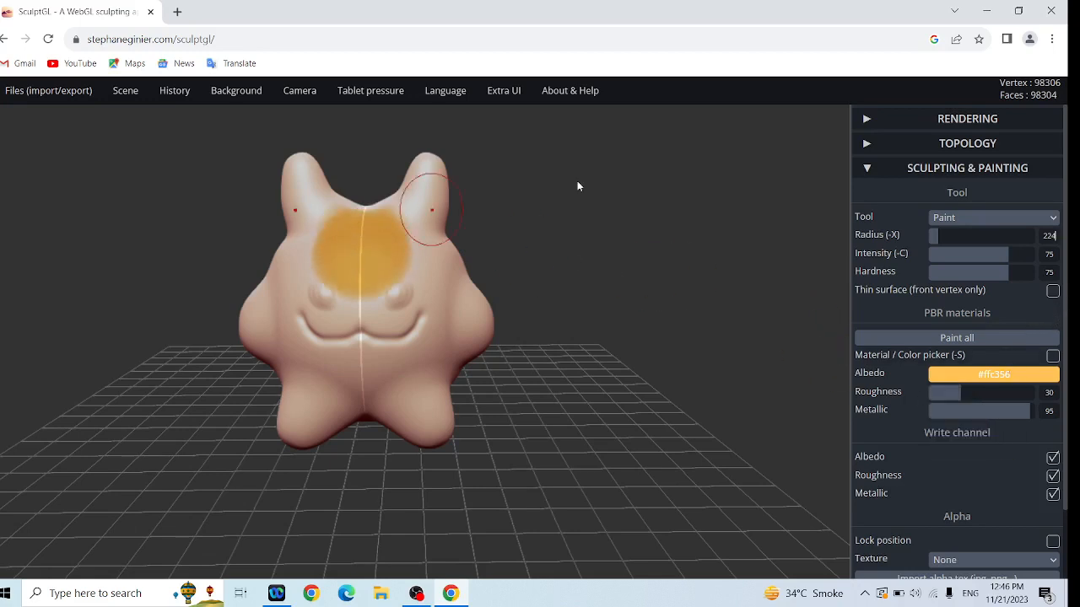
{"action": "key", "text": "BackSpace"}
{"action": "key", "text": "BackSpace"}
{"action": "key", "text": "BackSpace"}
{"action": "mouse_move", "coordinate": [161, 91]}
{"action": "left_click", "coordinate": [175, 114]}
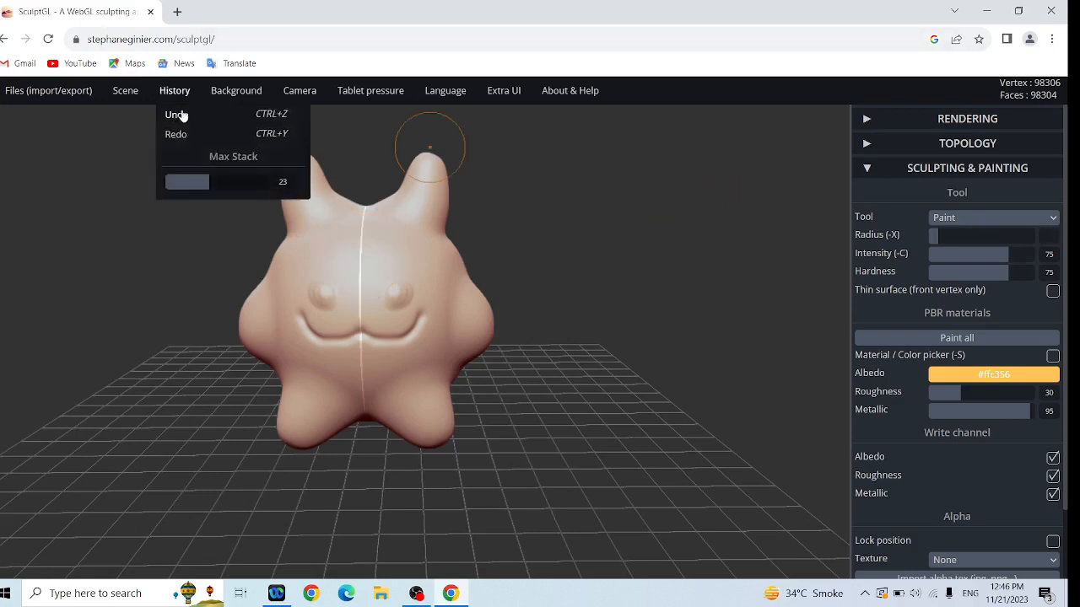
- Try painting the middle of the face with the off-white albedo colour #ebe8e4, and undo the stroke
{"action": "left_click", "coordinate": [992, 375]}
{"action": "left_click_drag", "start_coordinate": [974, 390], "coordinate": [934, 395]}
{"action": "mouse_move", "coordinate": [361, 249]}
{"action": "left_mouse_down"}
{"action": "mouse_move", "coordinate": [368, 238]}
{"action": "mouse_move", "coordinate": [397, 260]}
{"action": "mouse_move", "coordinate": [384, 316]}
{"action": "left_mouse_up"}
{"action": "key", "text": "ctrl+z"}
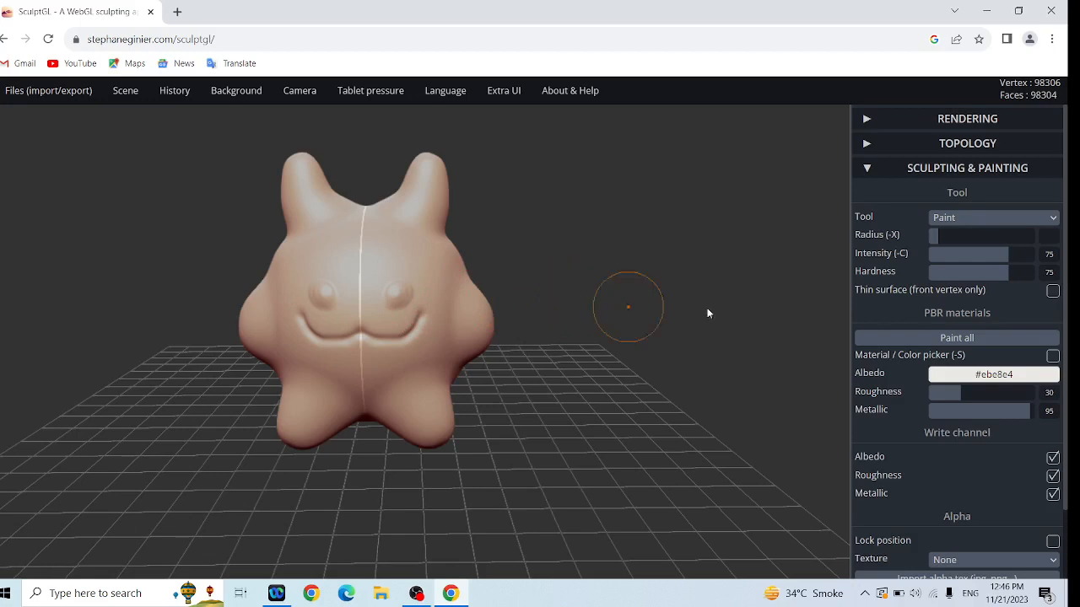
- Set the paint albedo colour to red #de202b
{"action": "left_click", "coordinate": [994, 374]}
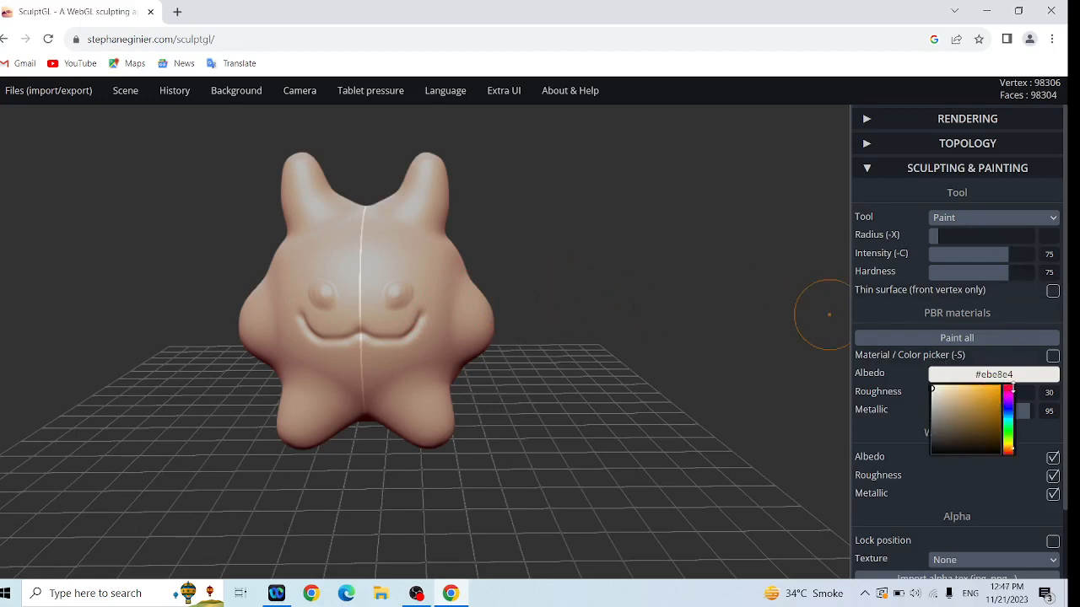
{"action": "left_click", "coordinate": [1011, 390]}
{"action": "left_click_drag", "start_coordinate": [1012, 391], "coordinate": [1011, 385]}
{"action": "left_click", "coordinate": [992, 403]}
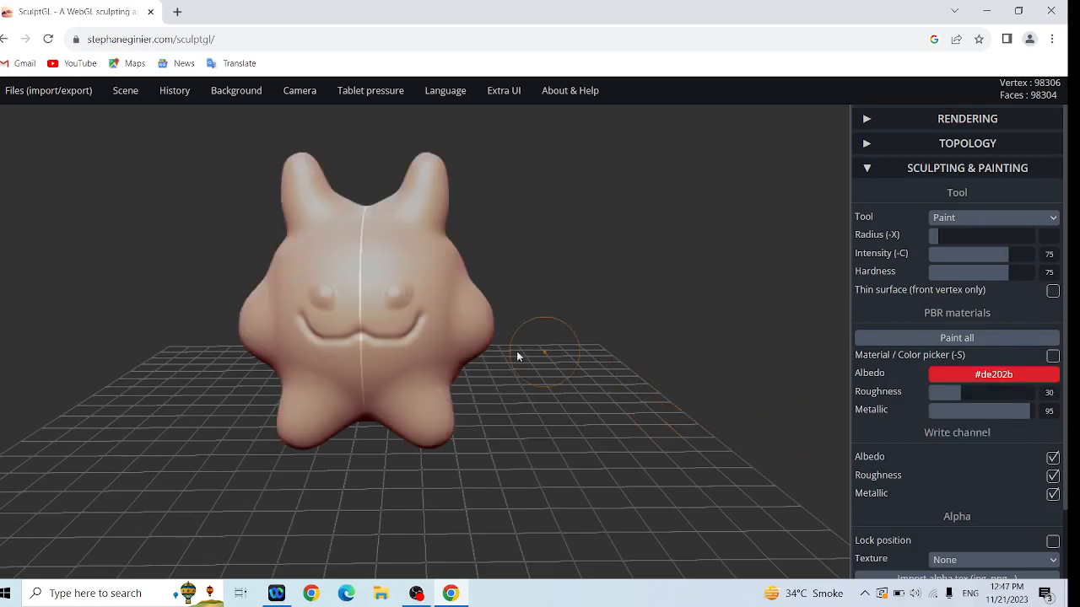
- Try painting large red patches on the cheeks beside the eyes and mouth, and undo them
{"action": "left_click", "coordinate": [348, 346]}
{"action": "left_click", "coordinate": [374, 347]}
{"action": "left_click", "coordinate": [360, 323]}
{"action": "left_click", "coordinate": [1012, 221]}
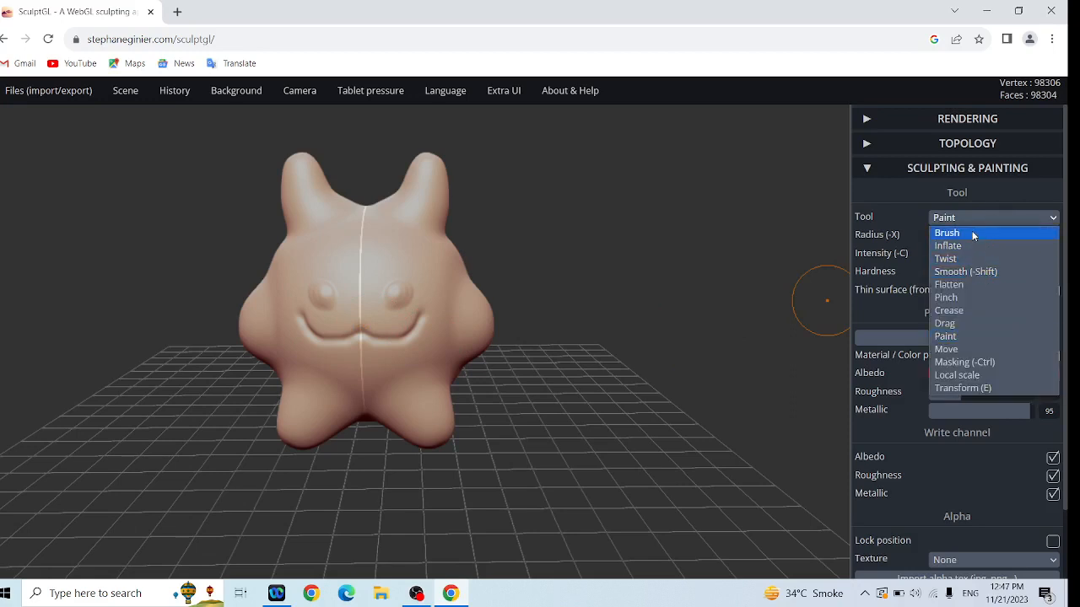
{"action": "left_click", "coordinate": [971, 336]}
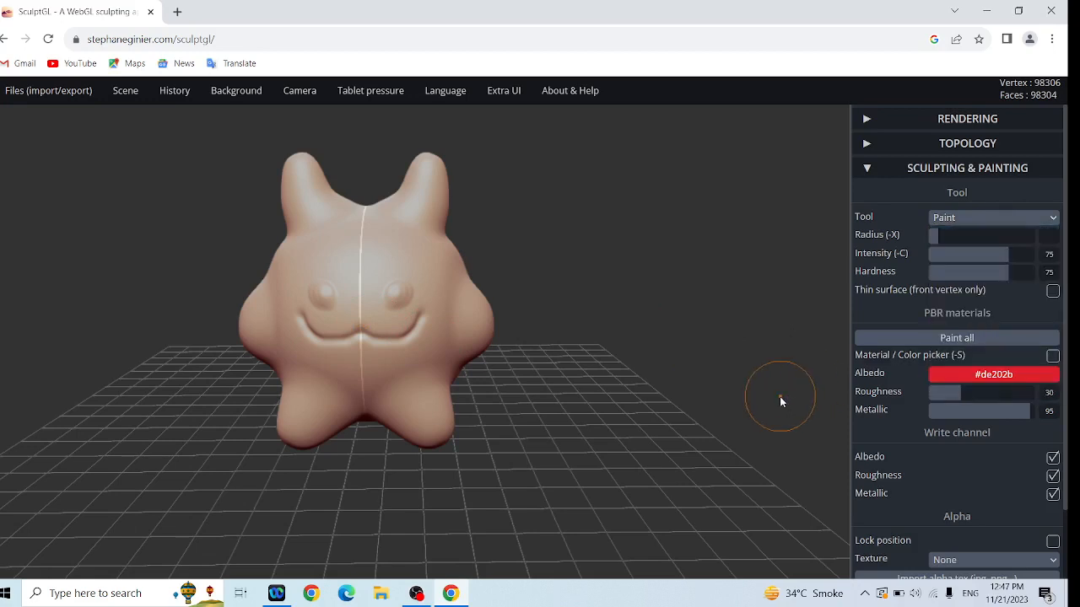
{"action": "left_click", "coordinate": [422, 312]}
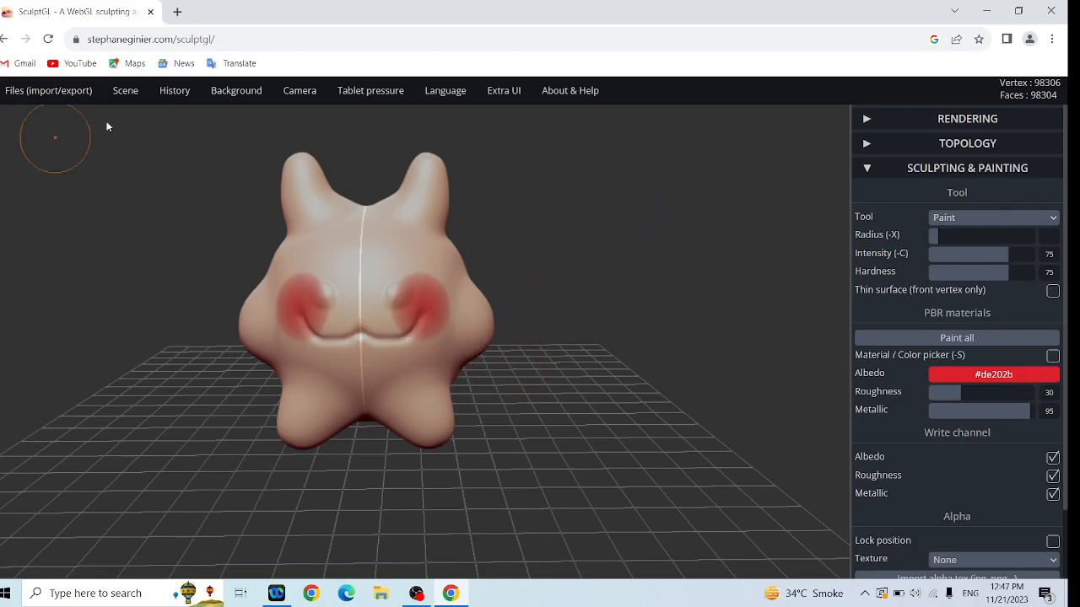
{"action": "mouse_move", "coordinate": [173, 92]}
{"action": "left_click", "coordinate": [176, 117]}
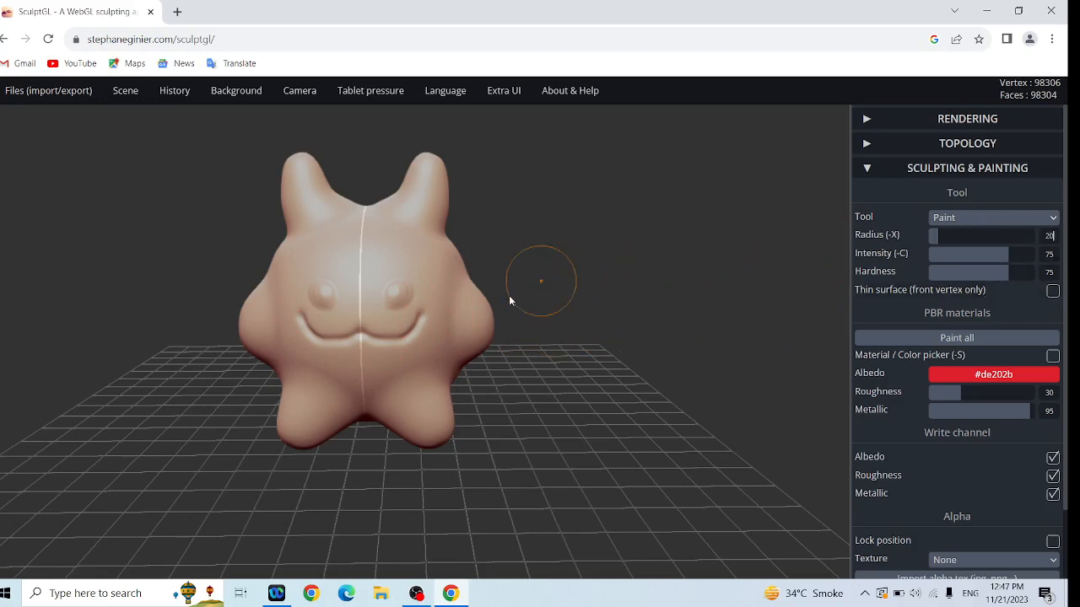
- Paint small round red spots on both cheeks and a red nose above the mouth using the Paint tool with radius 20
{"action": "left_click", "coordinate": [426, 310]}
{"action": "left_click", "coordinate": [951, 216]}
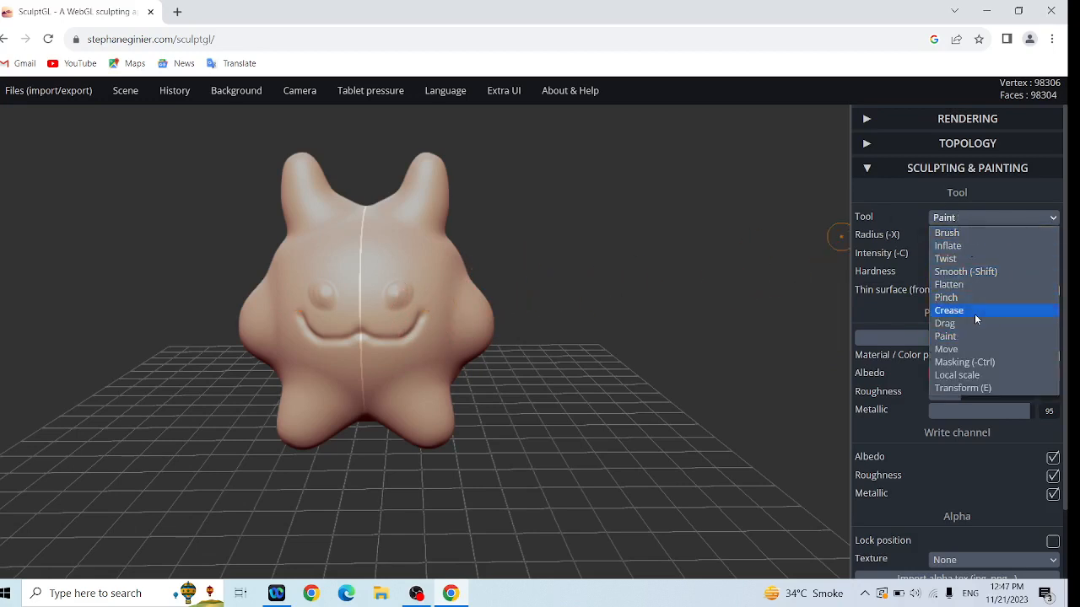
{"action": "left_click", "coordinate": [970, 336]}
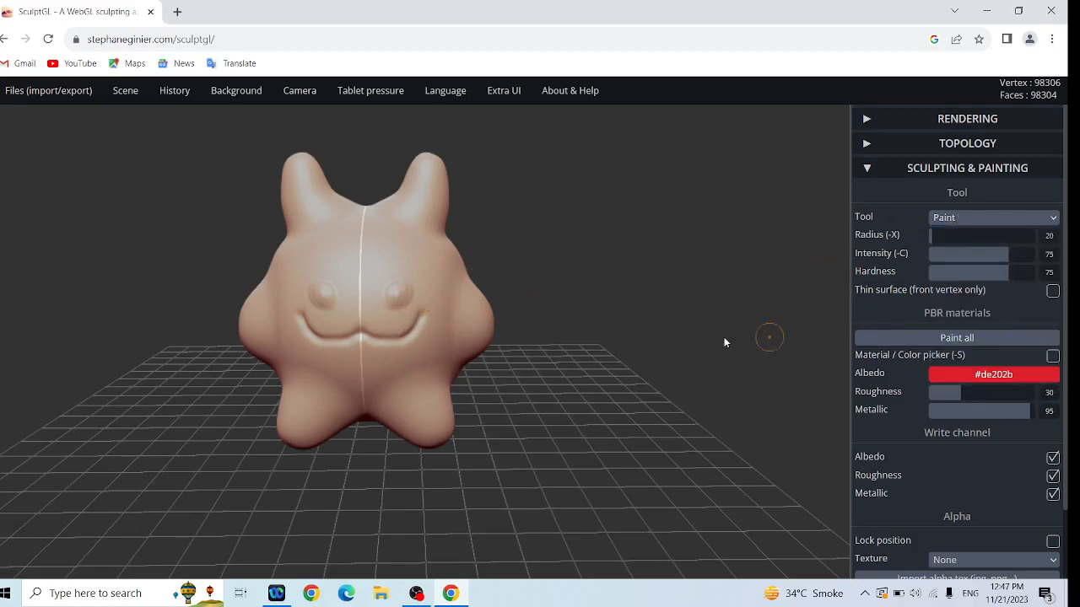
{"action": "left_click", "coordinate": [425, 306]}
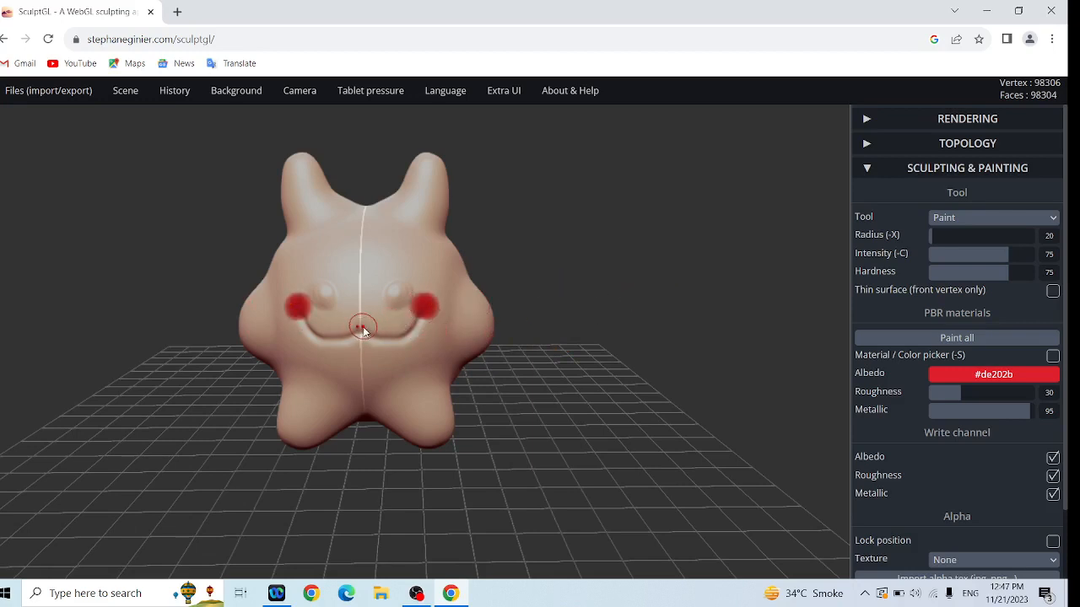
{"action": "left_click_drag", "start_coordinate": [361, 320], "coordinate": [361, 319]}
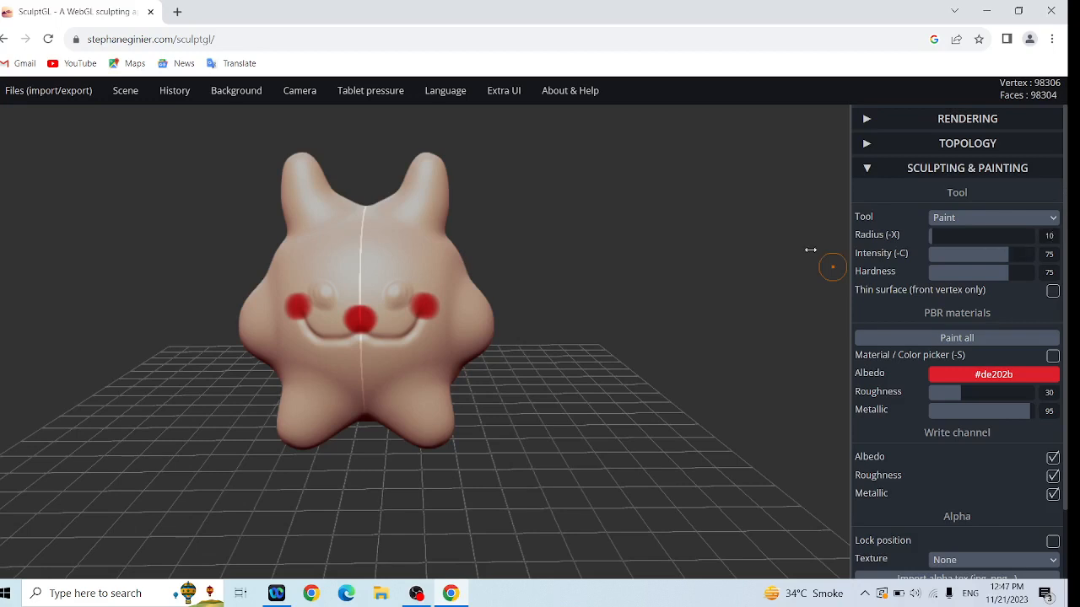
- Paint the mouth line and both eyes black with albedo colour #0d0c0c and radius 10
{"action": "left_click", "coordinate": [976, 373]}
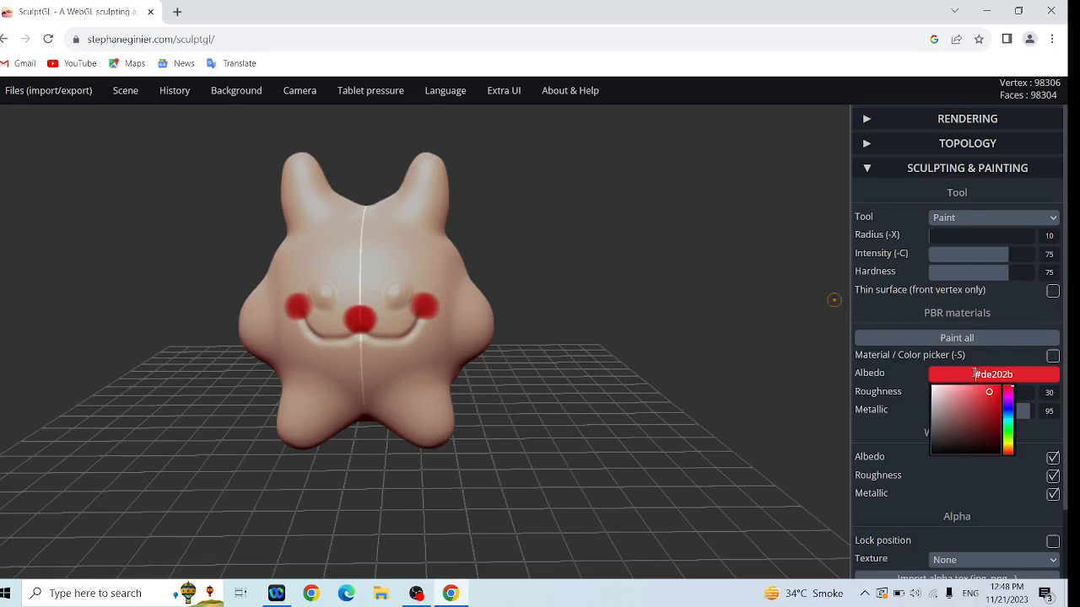
{"action": "left_click", "coordinate": [945, 454]}
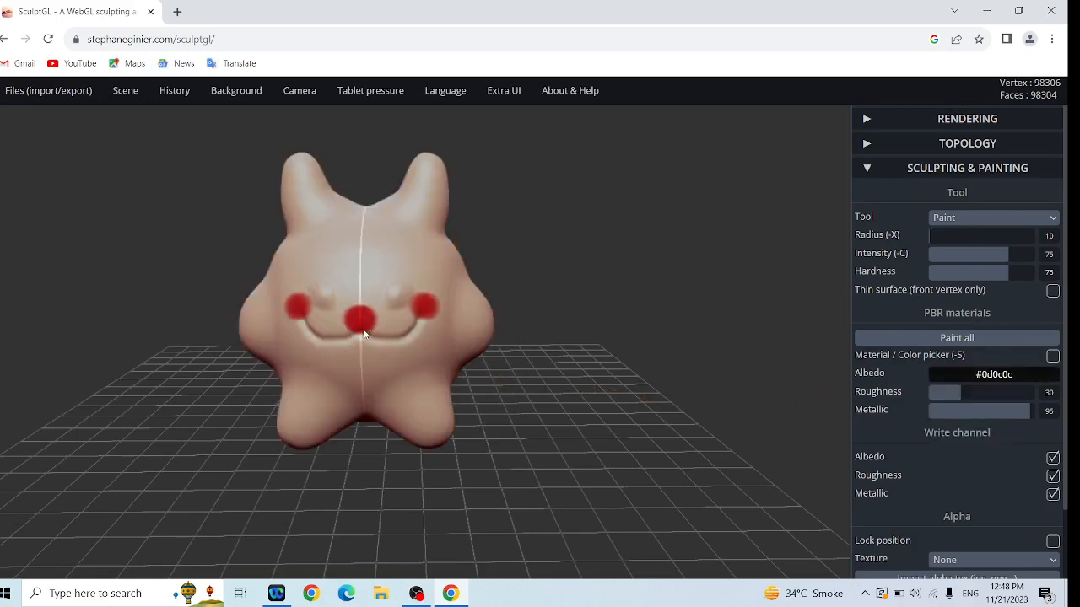
{"action": "mouse_move", "coordinate": [364, 335]}
{"action": "left_mouse_down"}
{"action": "mouse_move", "coordinate": [415, 333]}
{"action": "mouse_move", "coordinate": [404, 291]}
{"action": "mouse_move", "coordinate": [391, 297]}
{"action": "mouse_move", "coordinate": [401, 287]}
{"action": "mouse_move", "coordinate": [408, 301]}
{"action": "left_mouse_up"}
{"action": "left_click", "coordinate": [395, 298]}
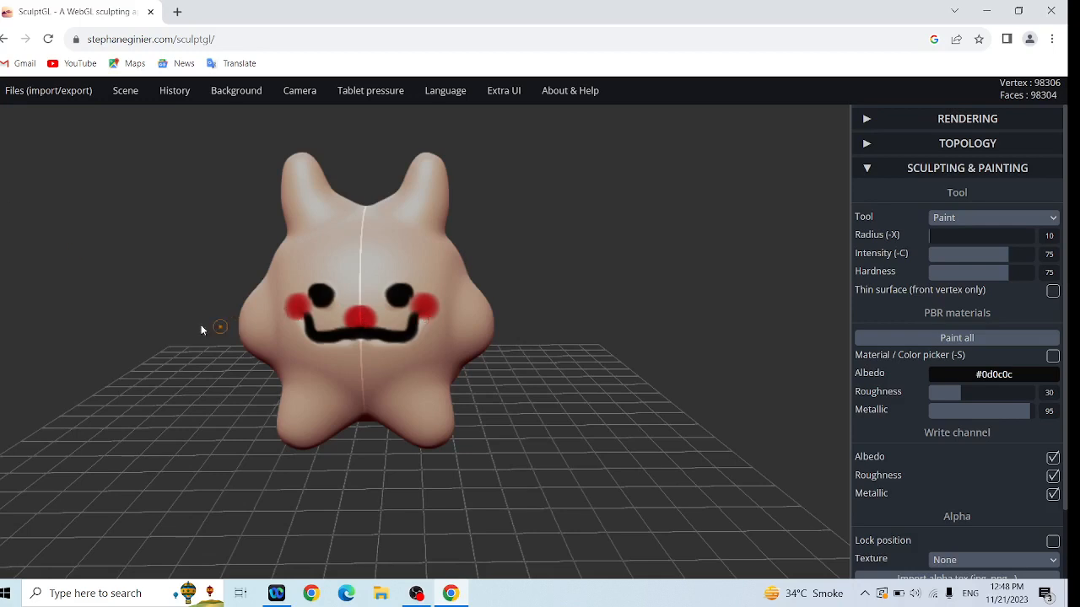
- Export the painted model as an .obj file and as a SculptGL .sgl file
{"action": "mouse_move", "coordinate": [24, 89]}
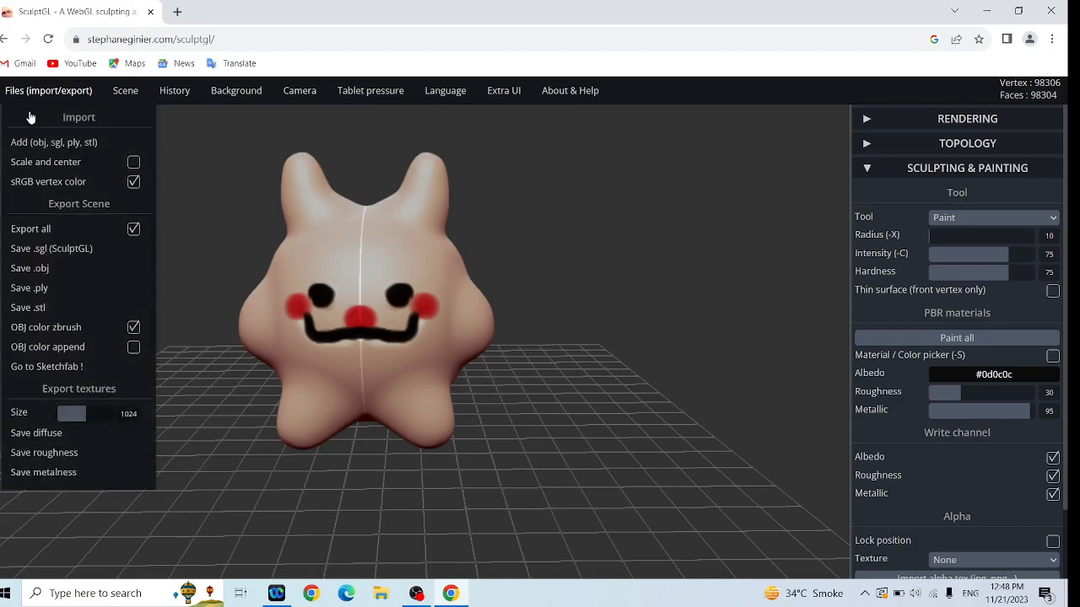
{"action": "left_click", "coordinate": [38, 270]}
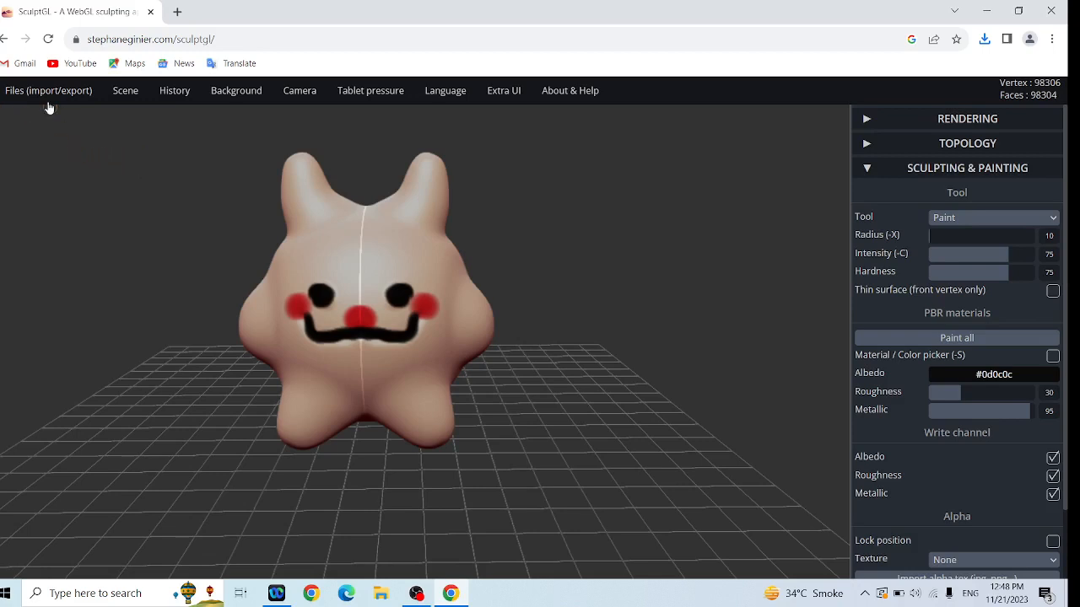
{"action": "mouse_move", "coordinate": [52, 95]}
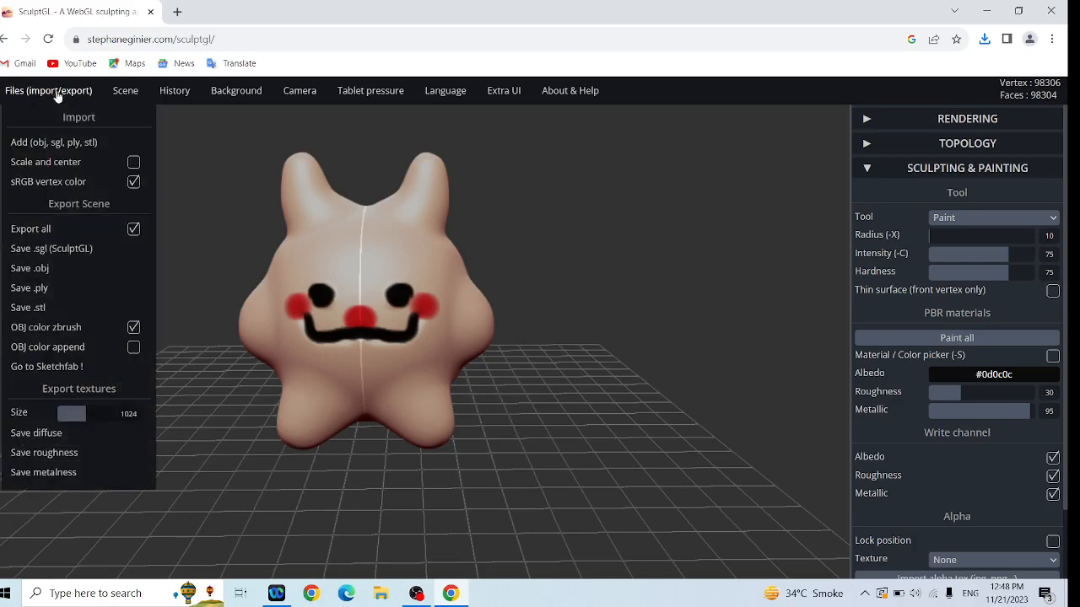
{"action": "left_click", "coordinate": [54, 249]}
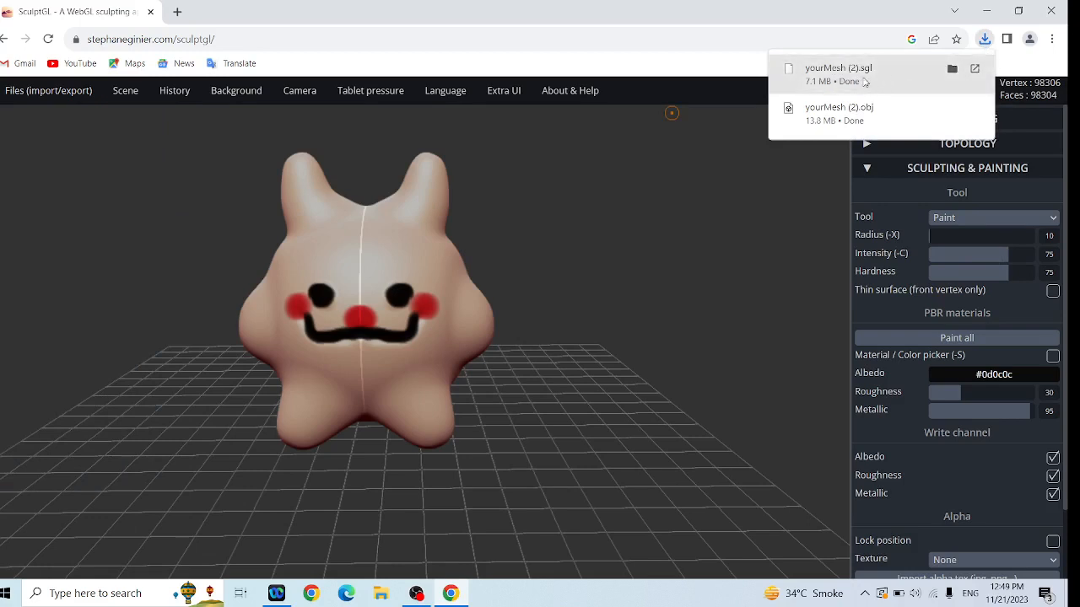
- Try to open the downloaded yourMesh (2).sgl file, and dismiss the app choice
{"action": "left_click", "coordinate": [863, 81]}
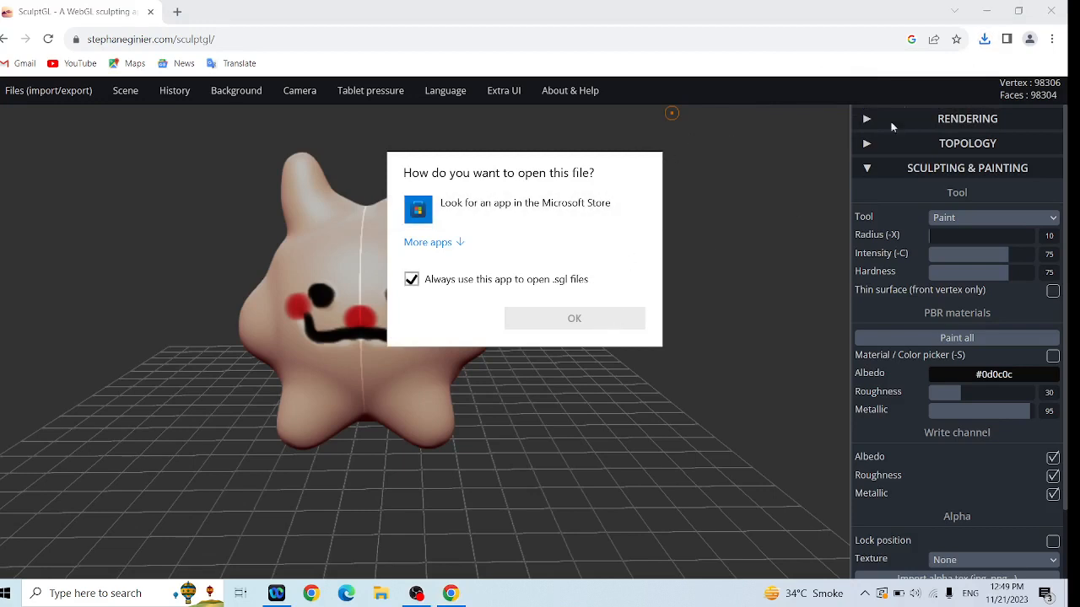
{"action": "left_click", "coordinate": [984, 39]}
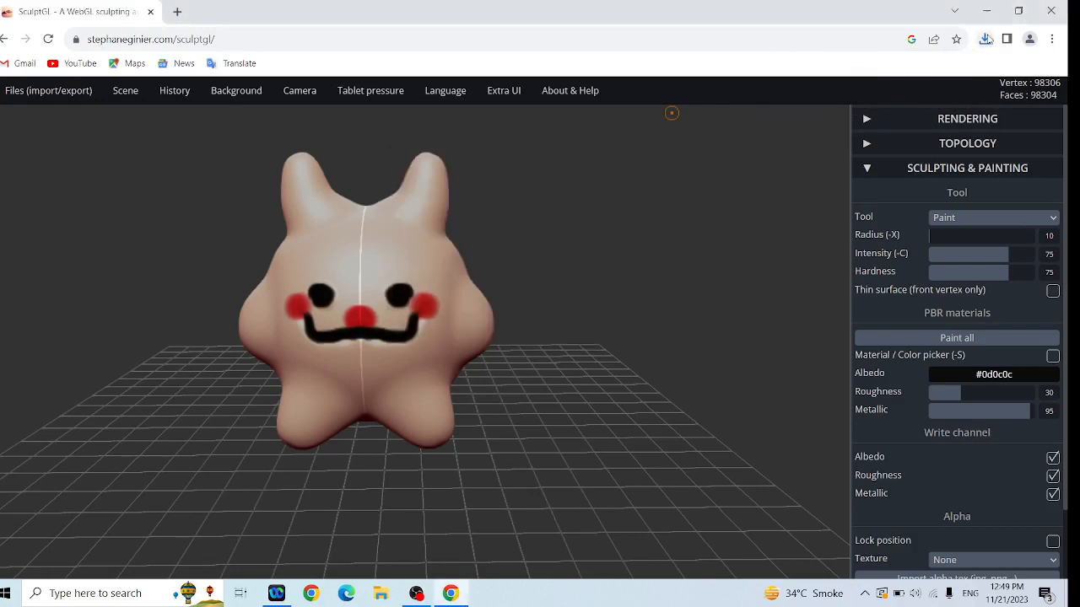
- Open the downloaded yourMesh (2).obj in 3D Viewer, examine the model from several sides, and close the viewer
{"action": "left_click", "coordinate": [985, 39]}
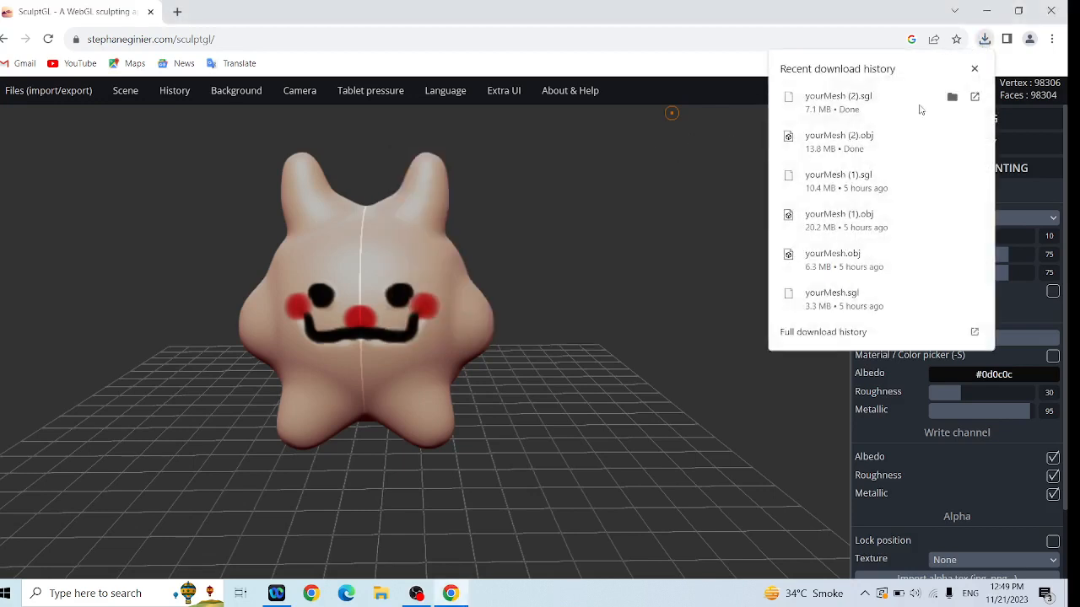
{"action": "left_click", "coordinate": [870, 147]}
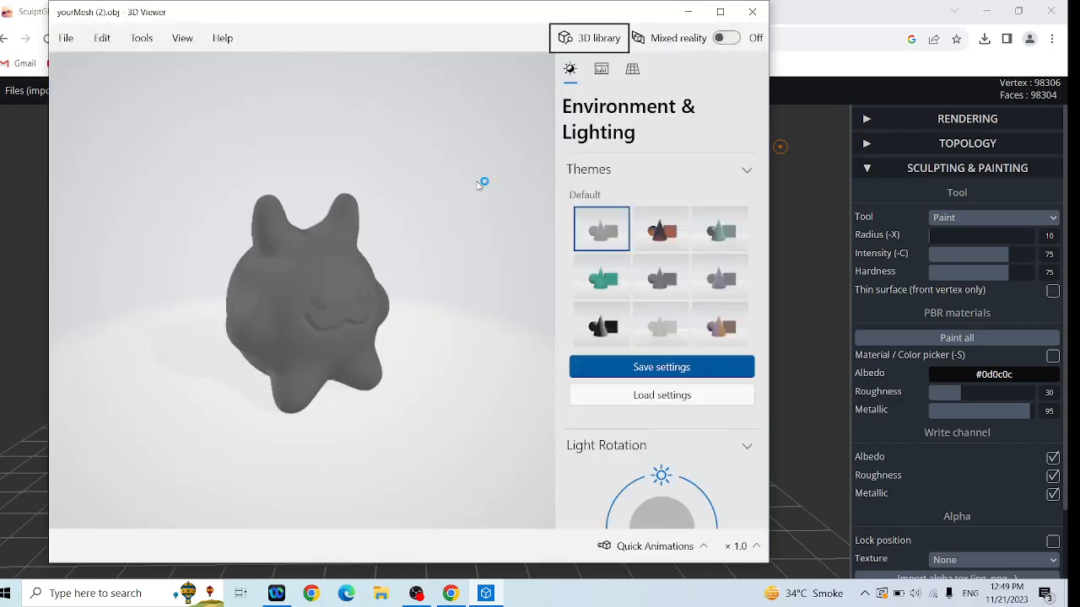
{"action": "left_click_drag", "start_coordinate": [390, 337], "coordinate": [311, 350]}
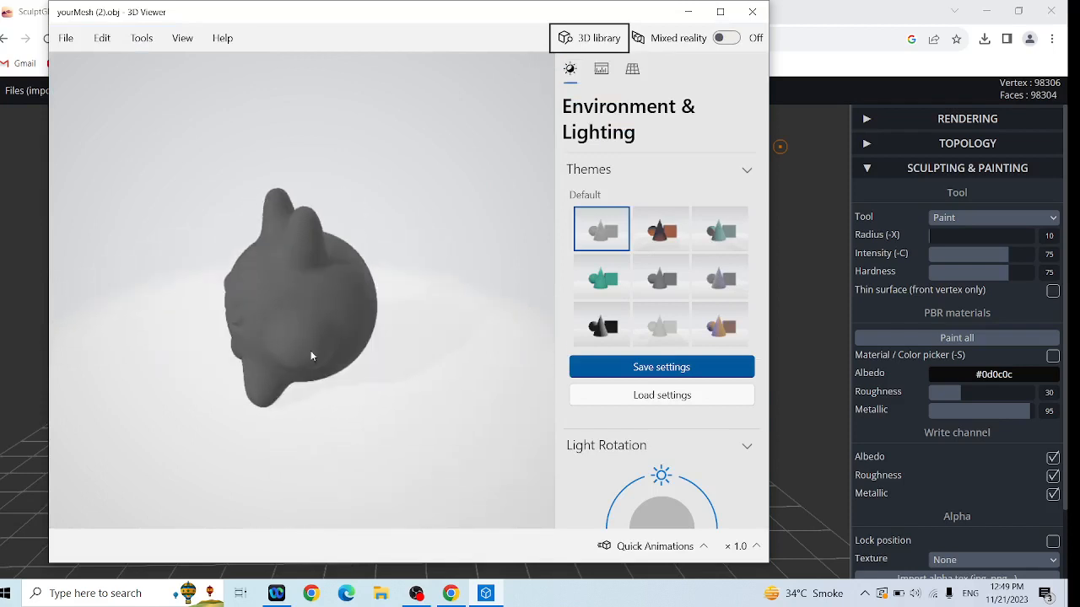
{"action": "left_click_drag", "start_coordinate": [415, 353], "coordinate": [242, 379]}
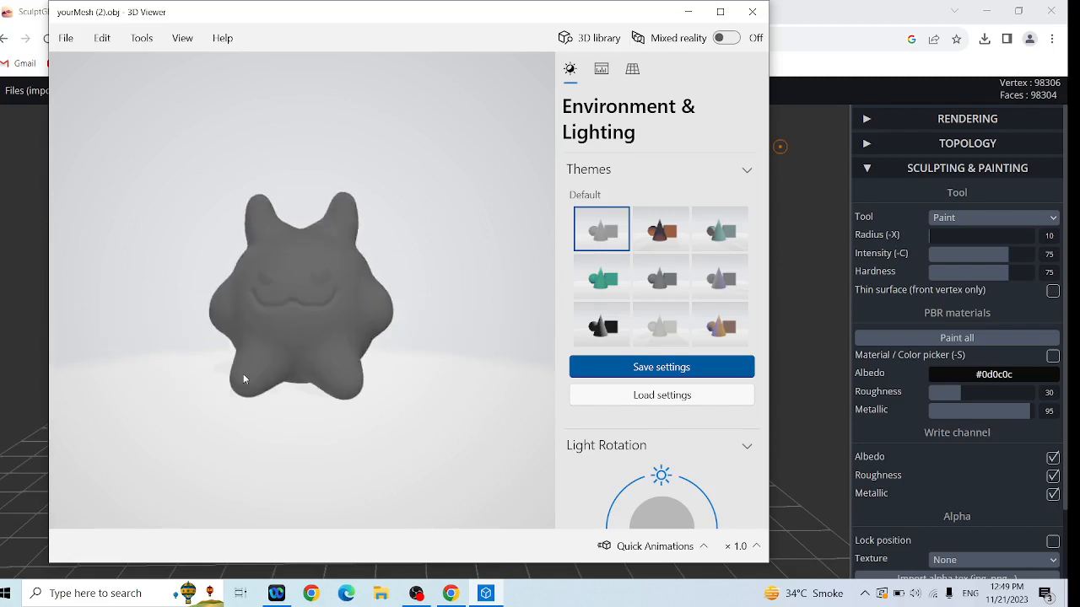
{"action": "left_click", "coordinate": [752, 12]}
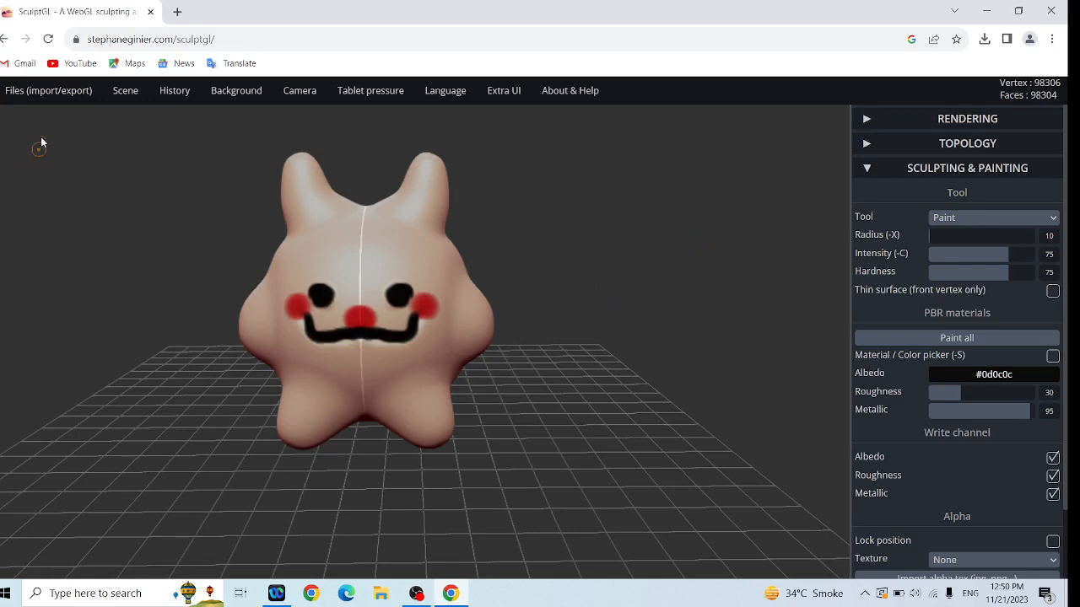
- Open the Sketchfab login window for uploading the model, and close it without logging in
{"action": "mouse_move", "coordinate": [49, 94]}
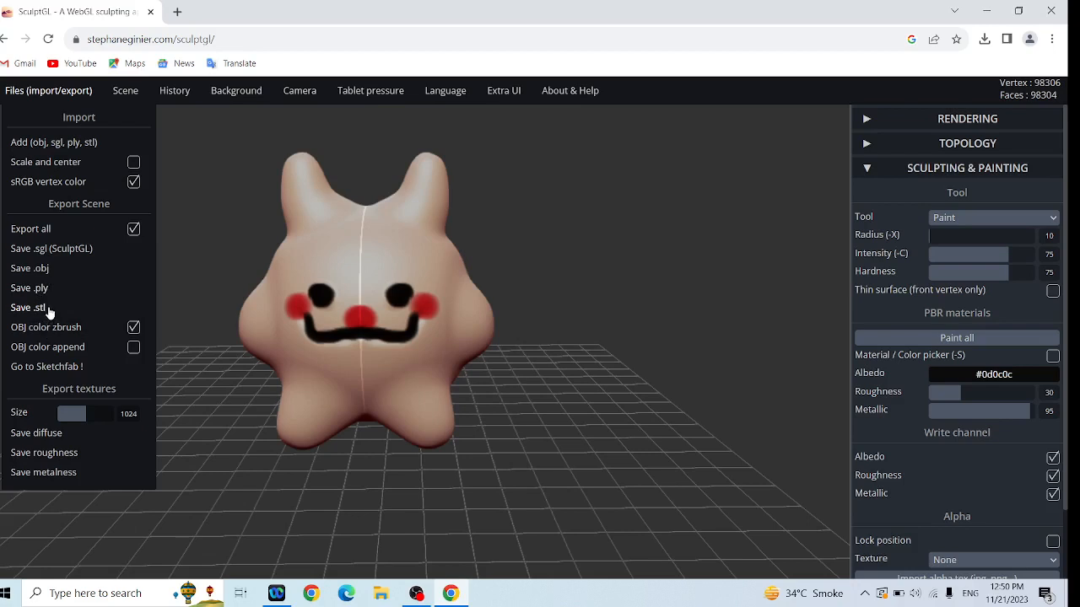
{"action": "left_click", "coordinate": [58, 370]}
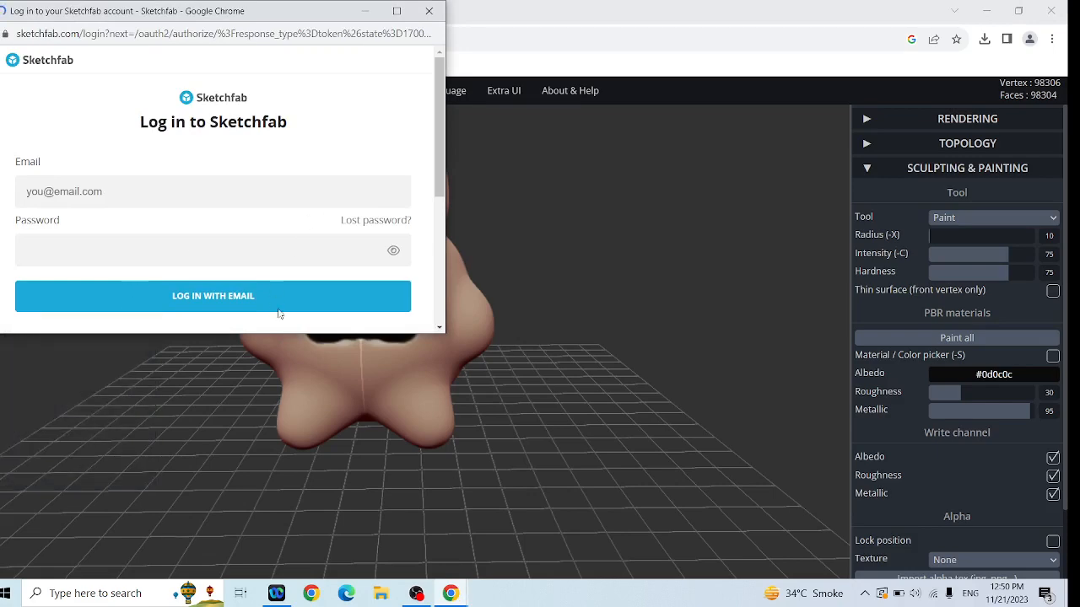
{"action": "left_click", "coordinate": [428, 12]}
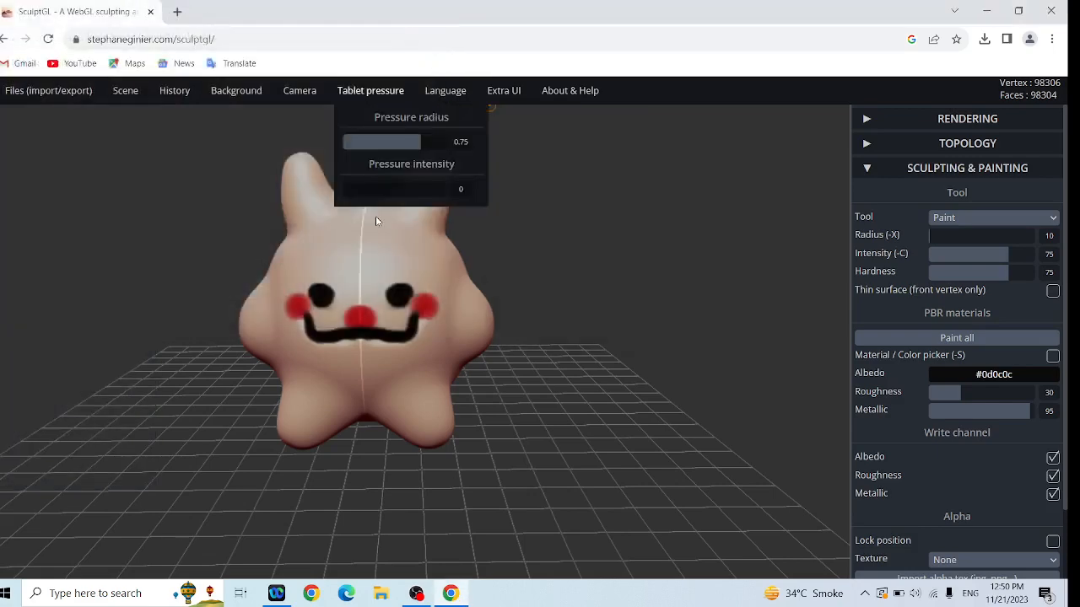
{"action": "scroll", "coordinate": [419, 333], "scroll_direction": "down", "scroll_amount": 1}
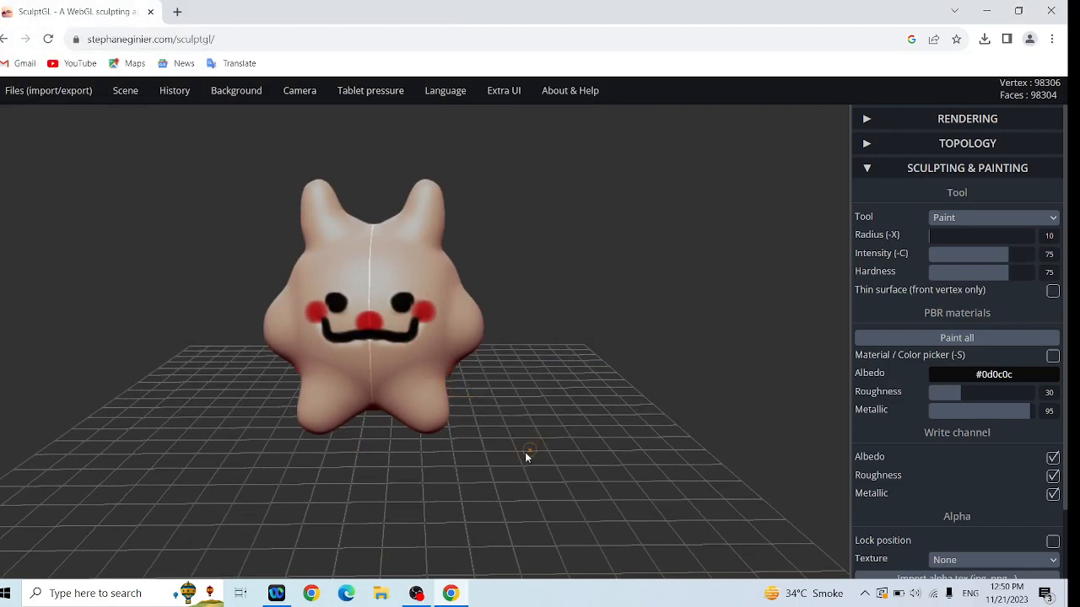
{"action": "mouse_move", "coordinate": [421, 597]}
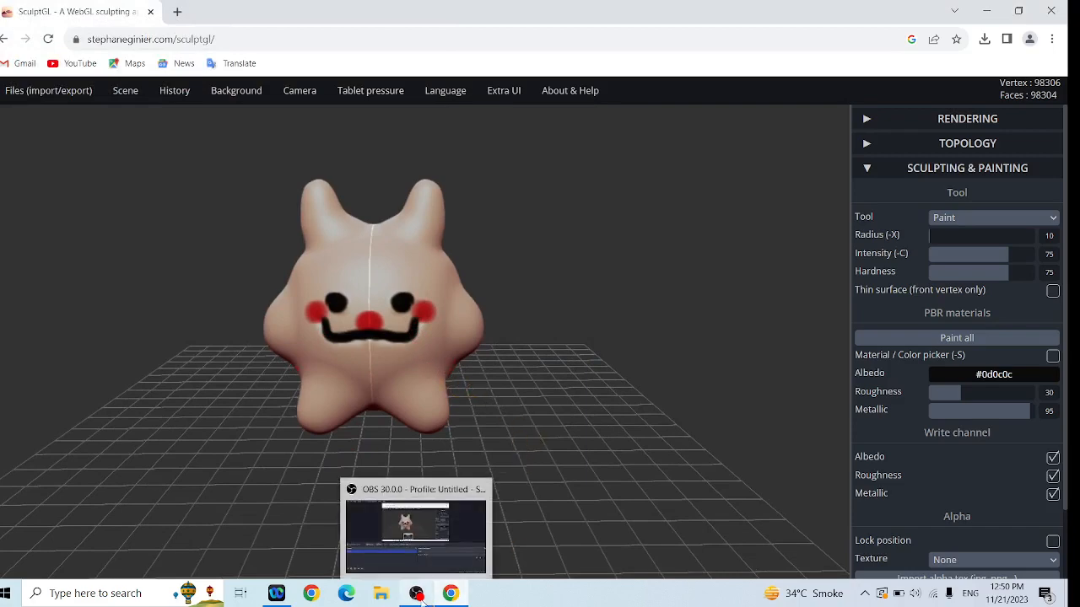
{"action": "left_click", "coordinate": [428, 560]}
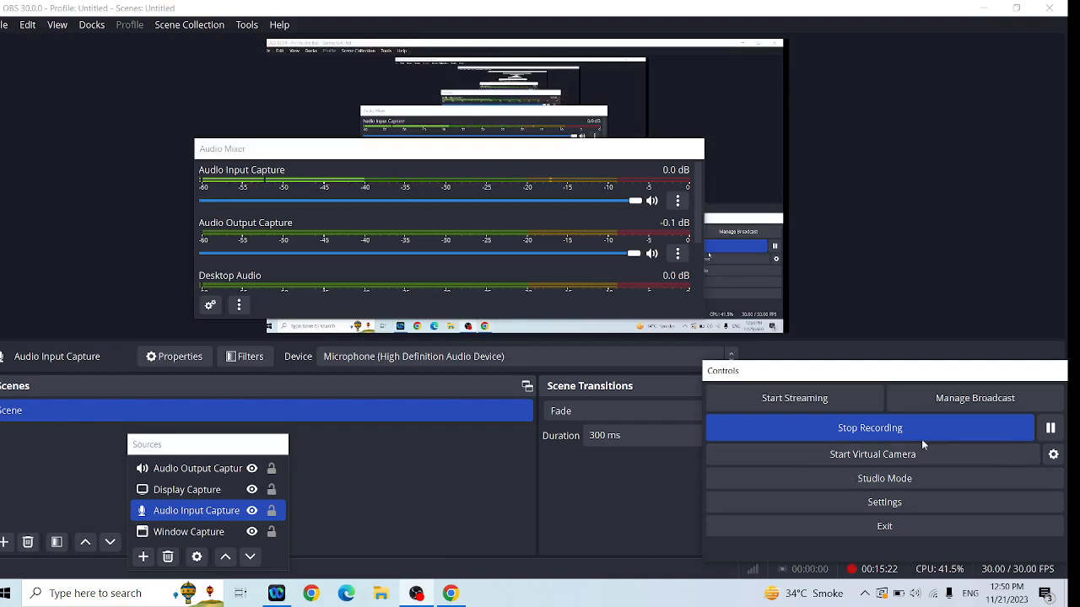